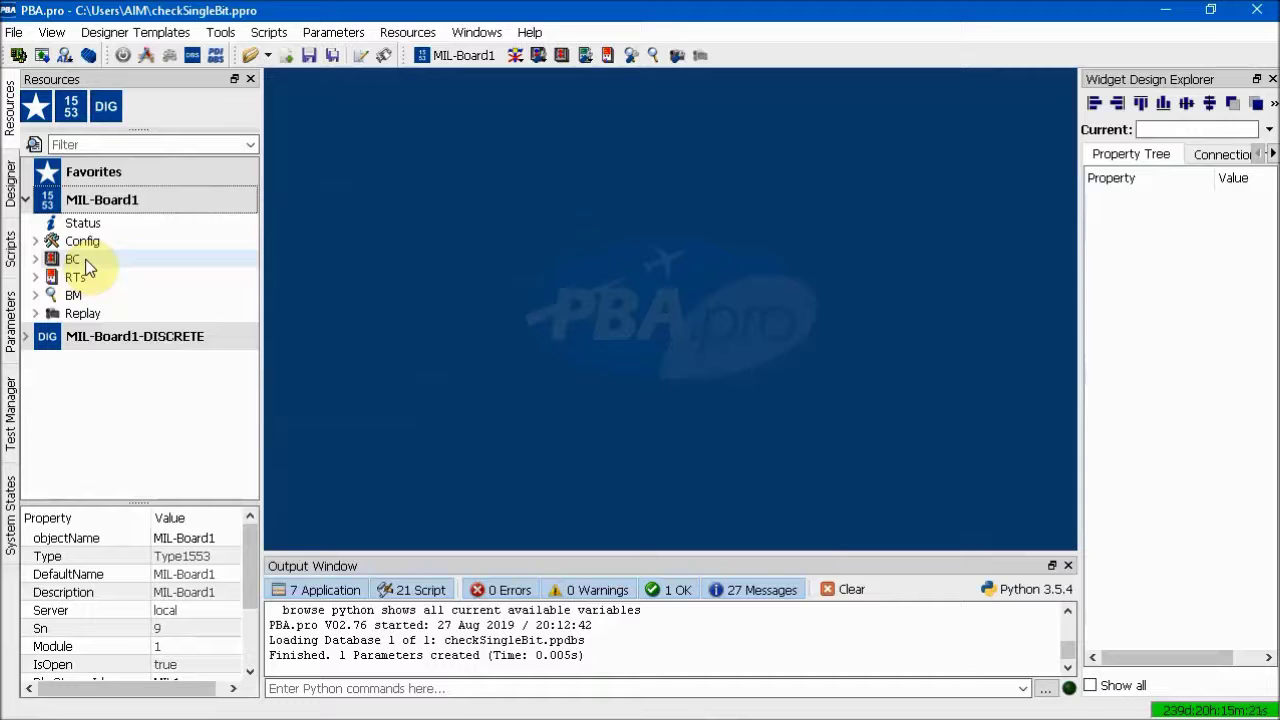
- Open the remote terminals setup of MIL-Board1 and enlarge its window to show more RT rows
mouse_move(87, 289)
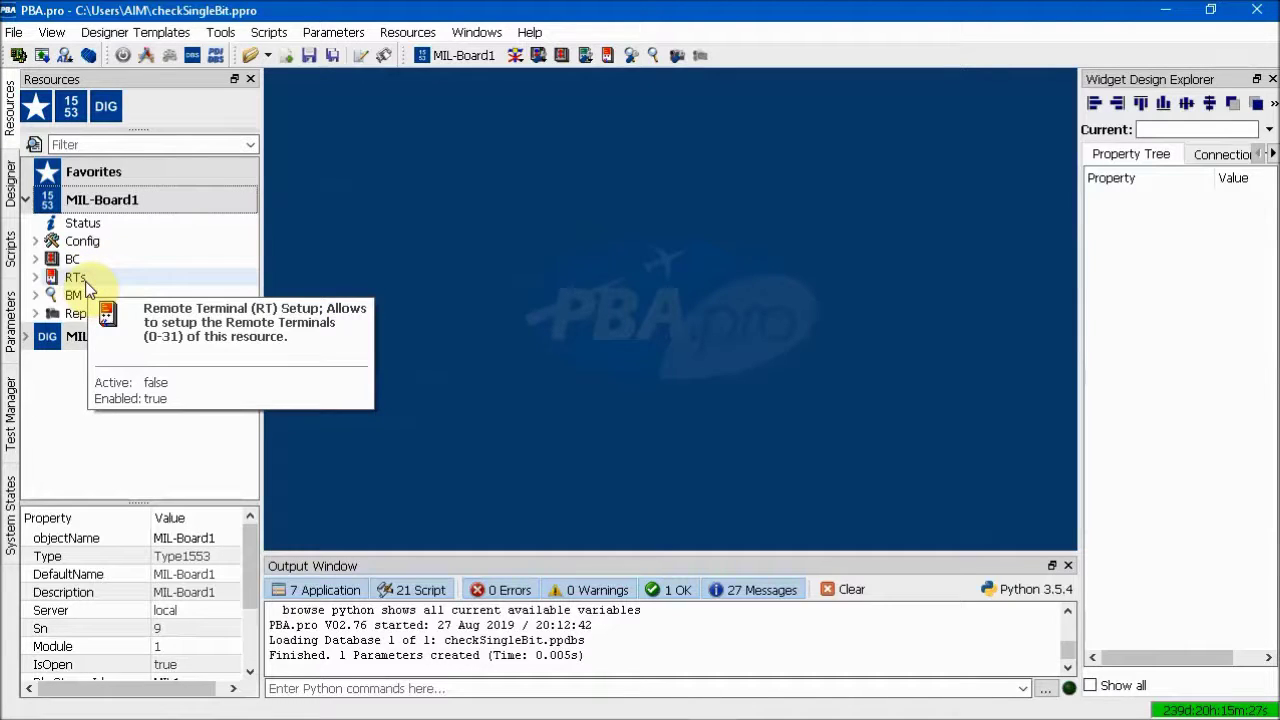
double_click(76, 278)
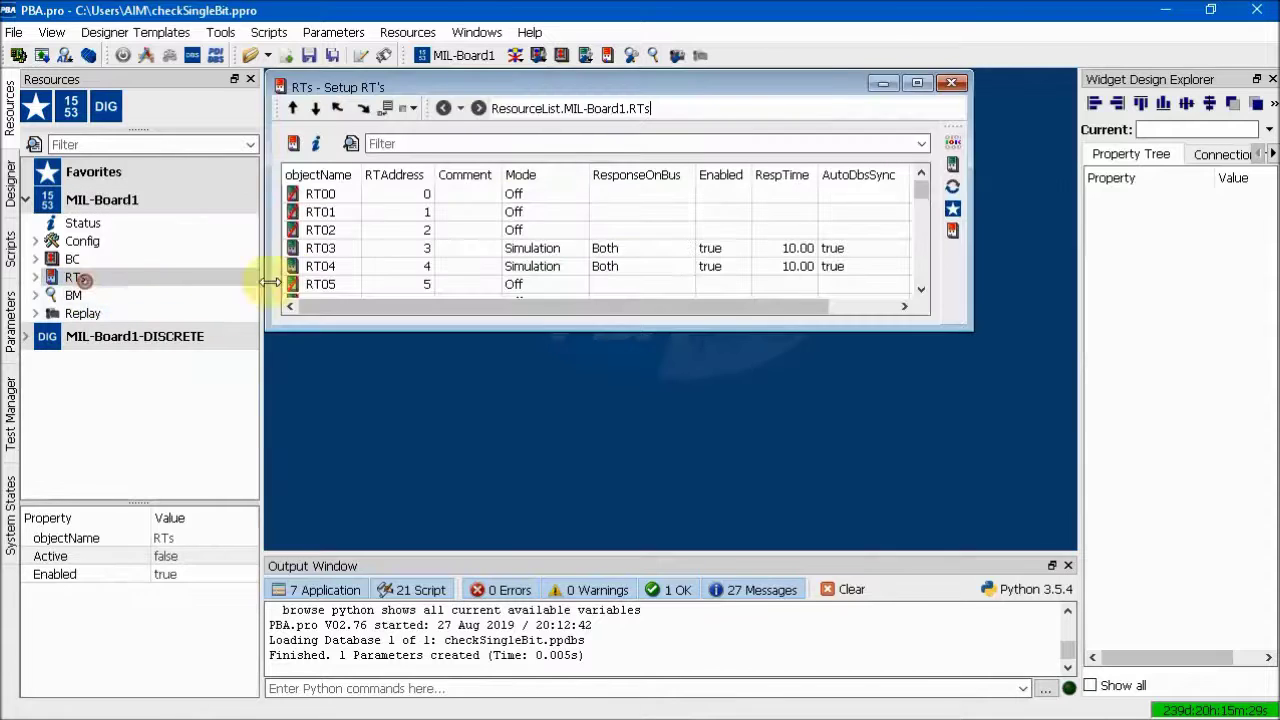
drag(341, 322, 344, 443)
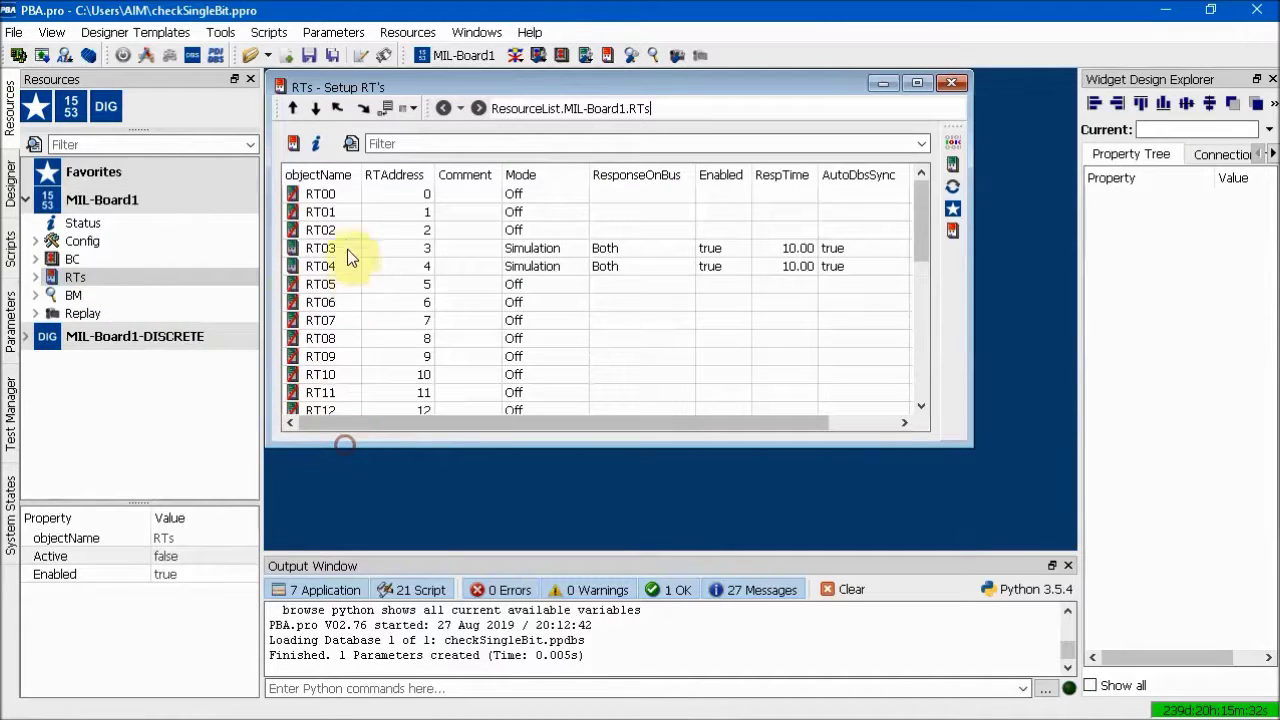
- Set the operation mode of both RT03 and RT04 to Mailbox
double_click(535, 250)
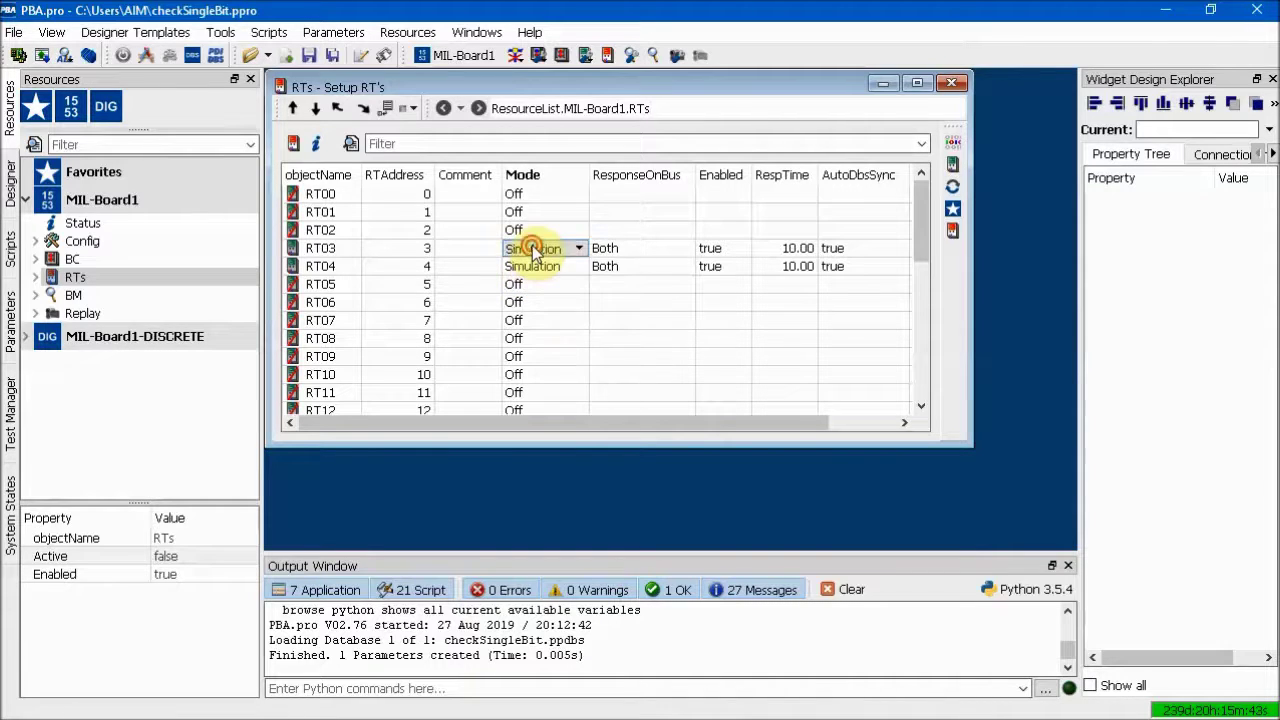
click(578, 248)
click(530, 278)
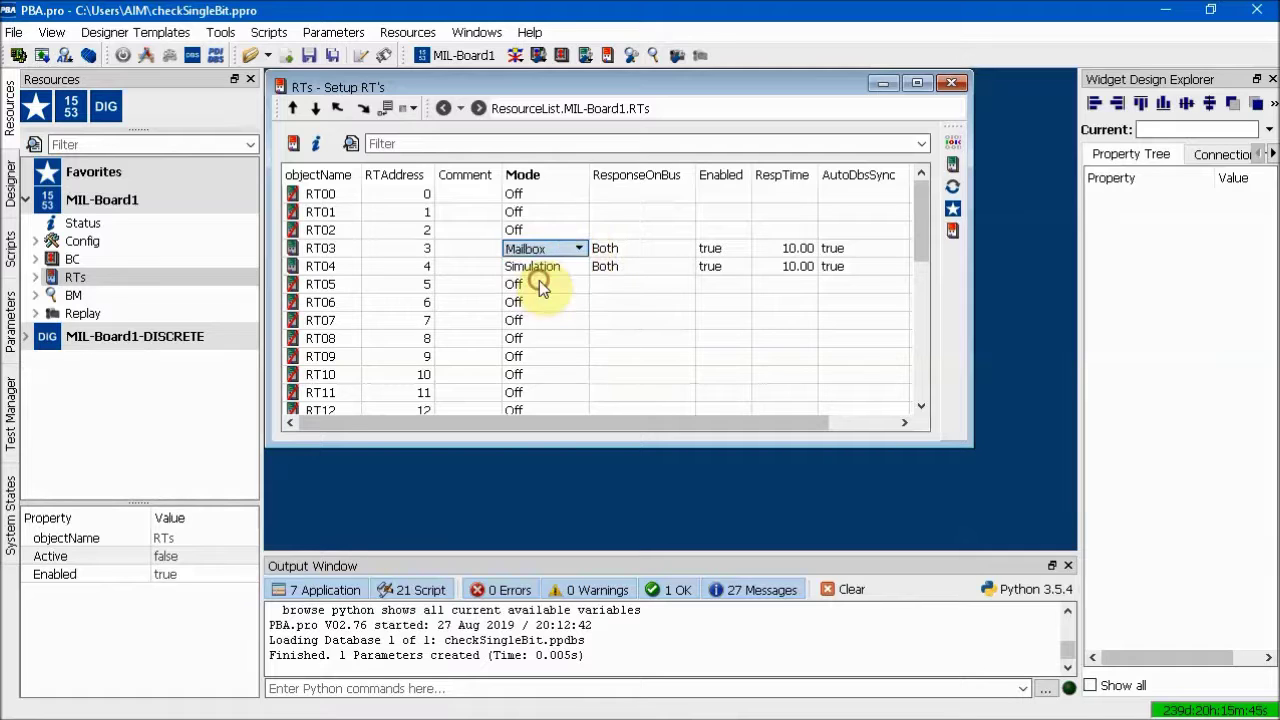
double_click(540, 267)
click(578, 266)
click(540, 298)
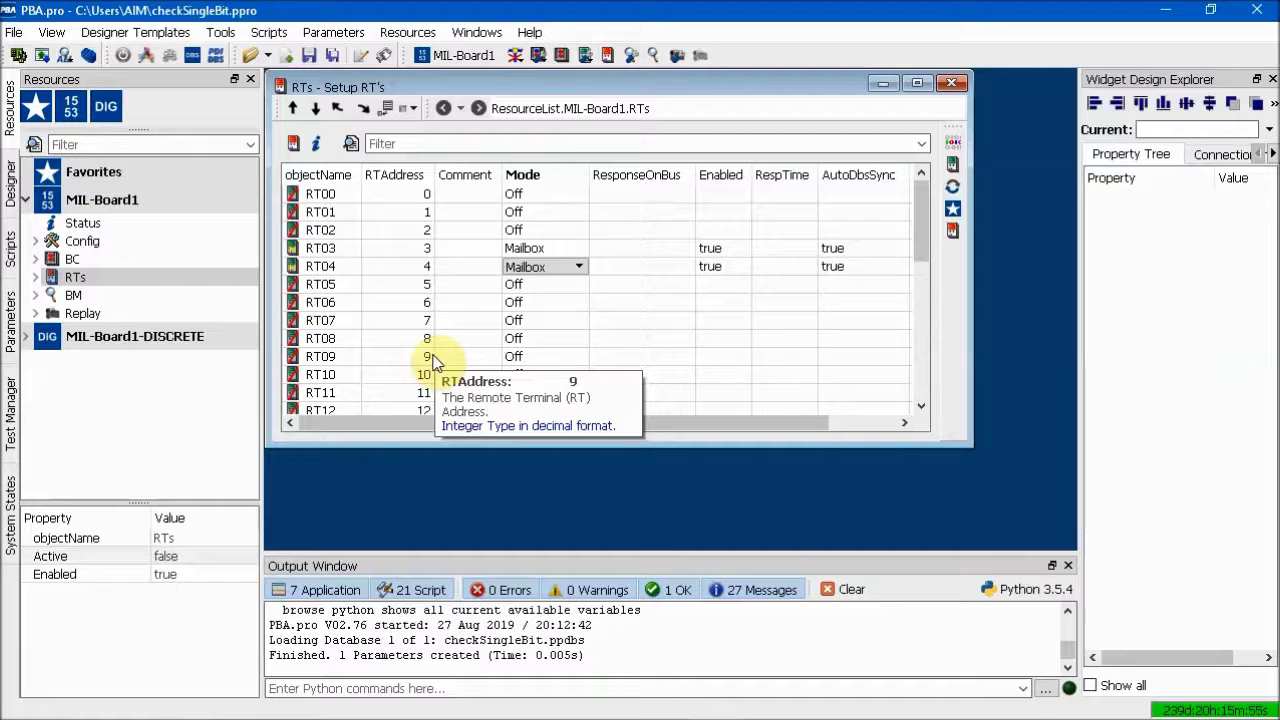
click(565, 437)
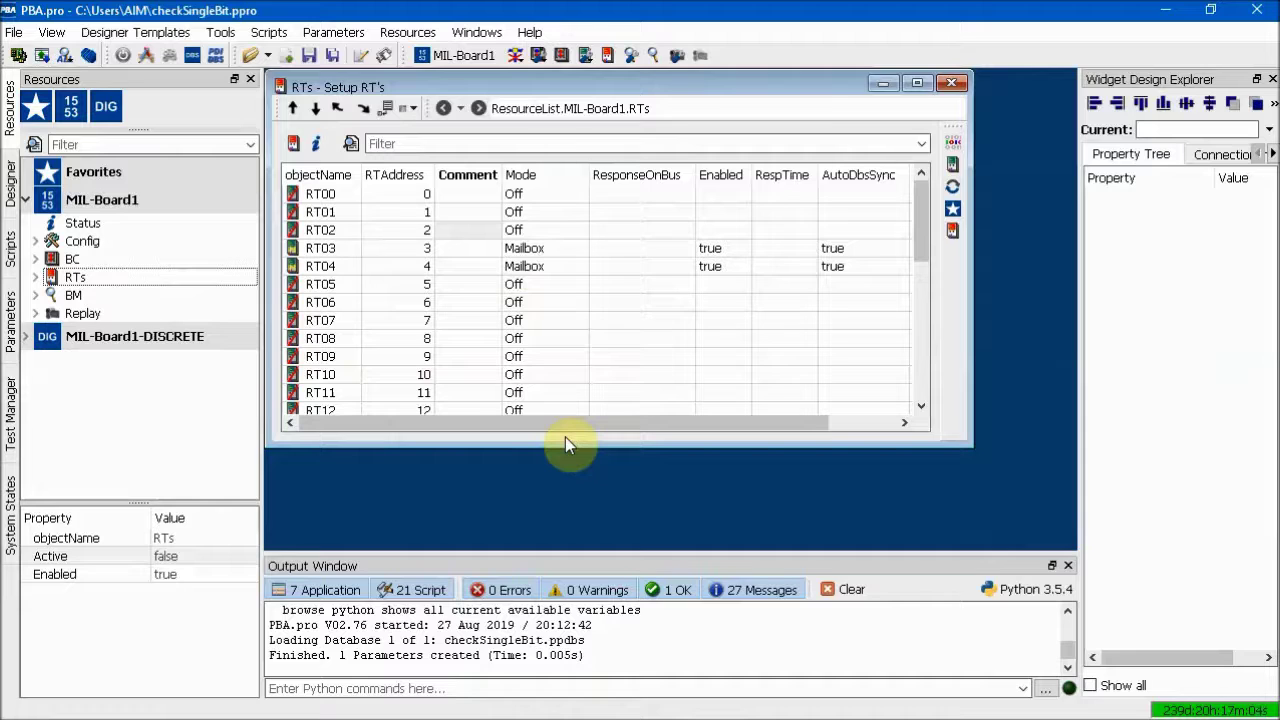
- Set the operation mode of both RT03 and RT04 to Simulation
click(548, 249)
click(555, 249)
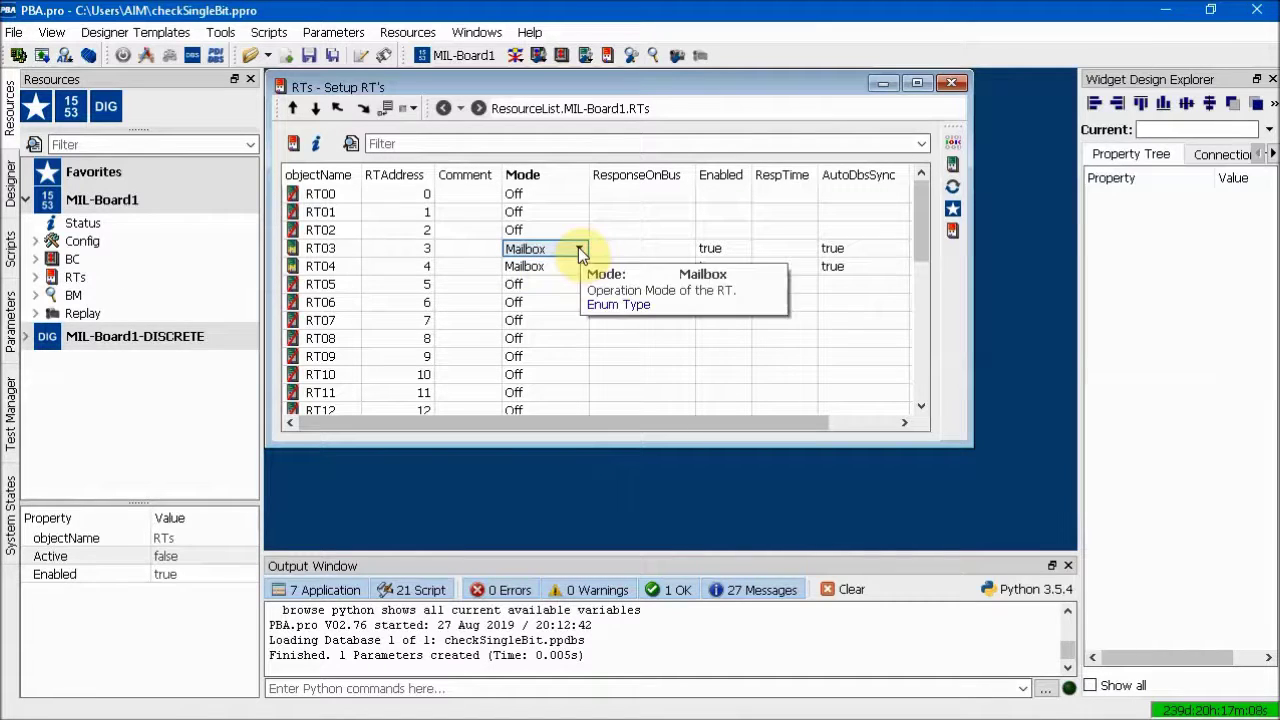
click(578, 247)
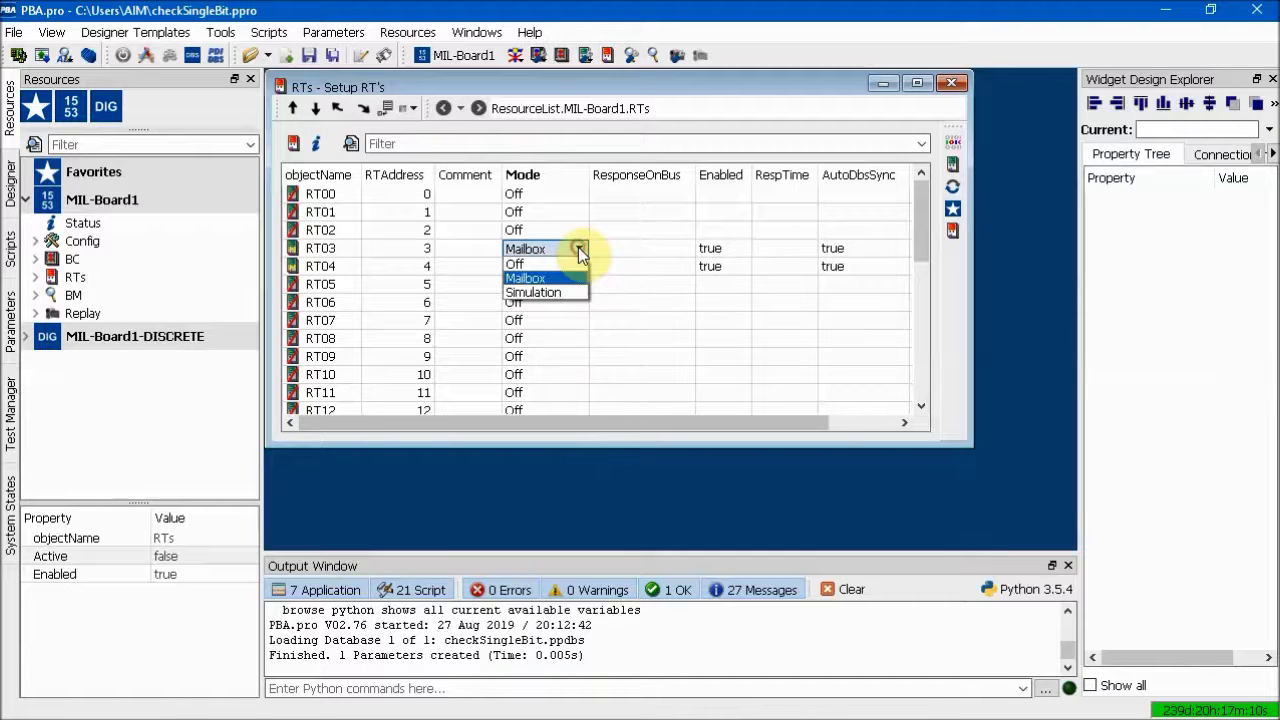
click(543, 292)
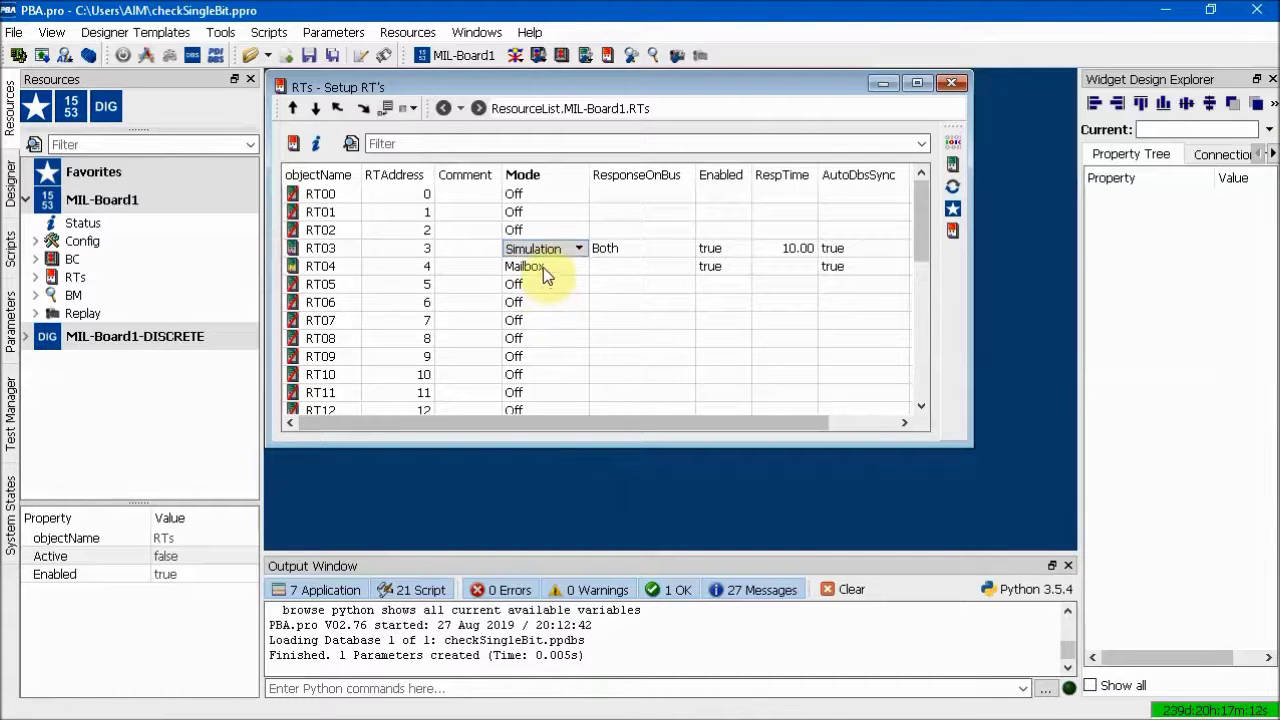
click(543, 265)
click(579, 266)
click(540, 312)
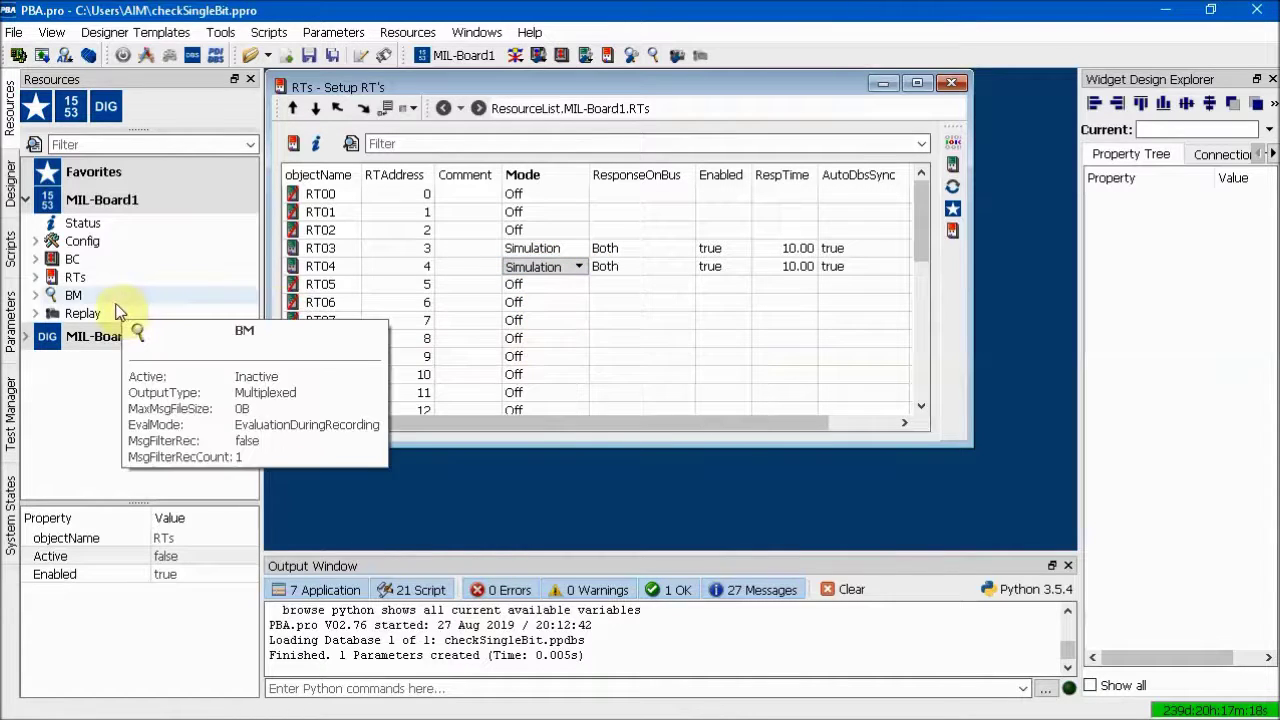
- Expand the RTs and RT04 nodes in the resource tree and open RT04's Receive-SAs setup
click(37, 278)
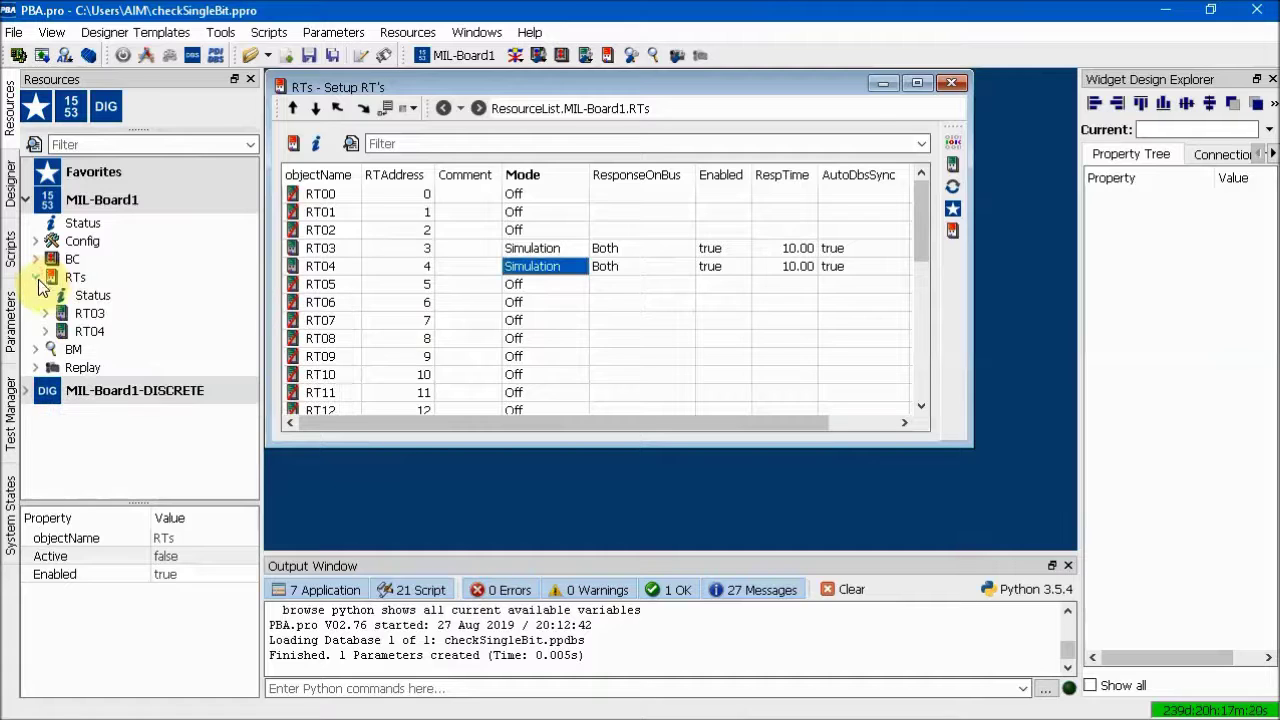
mouse_move(90, 317)
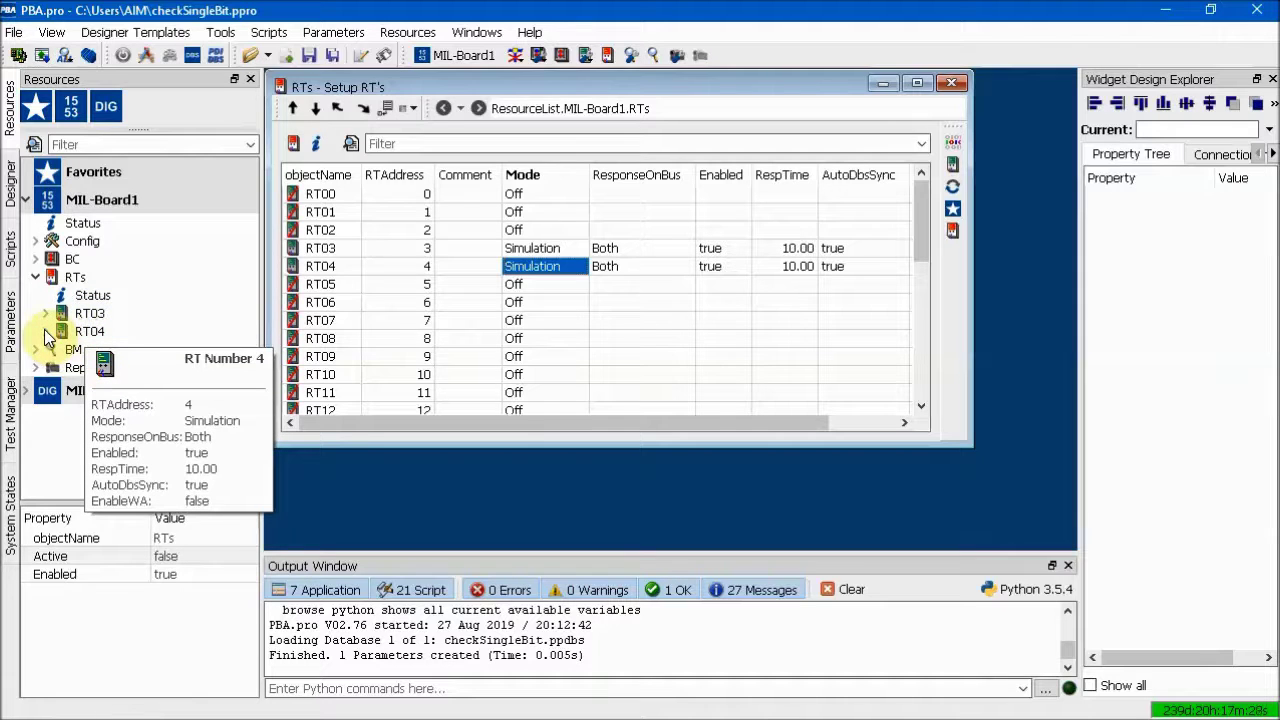
click(45, 331)
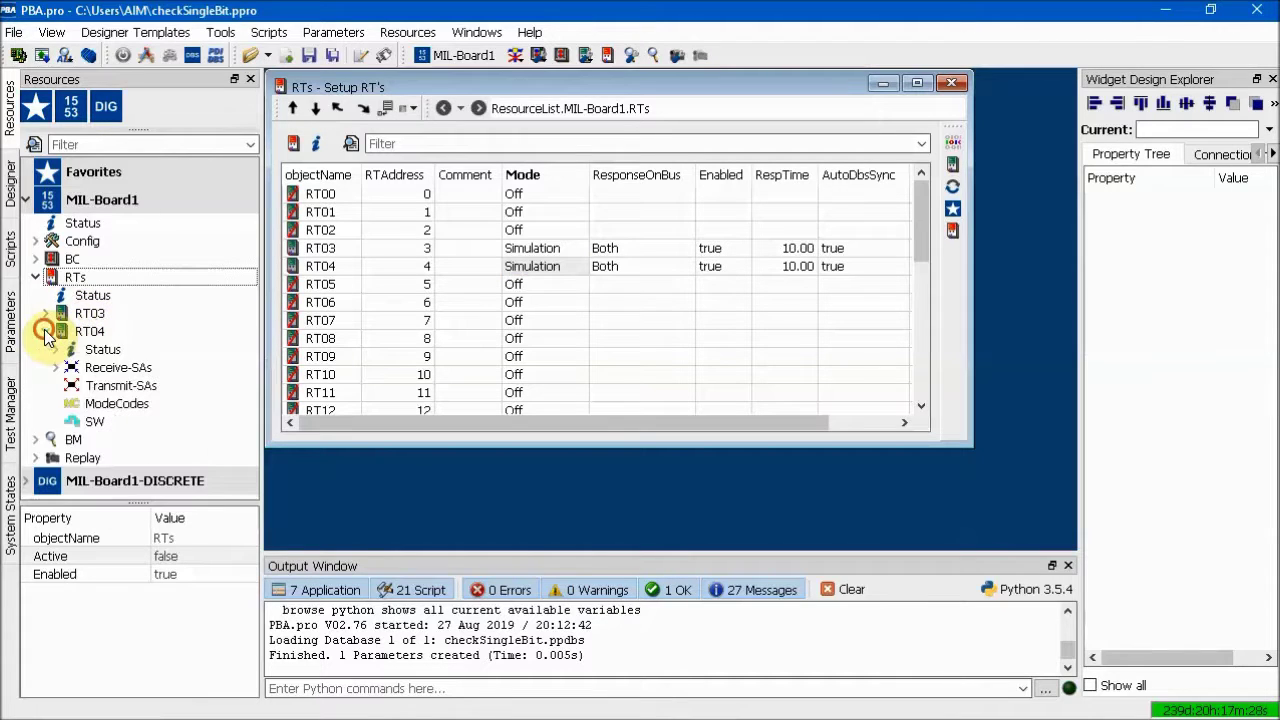
click(114, 370)
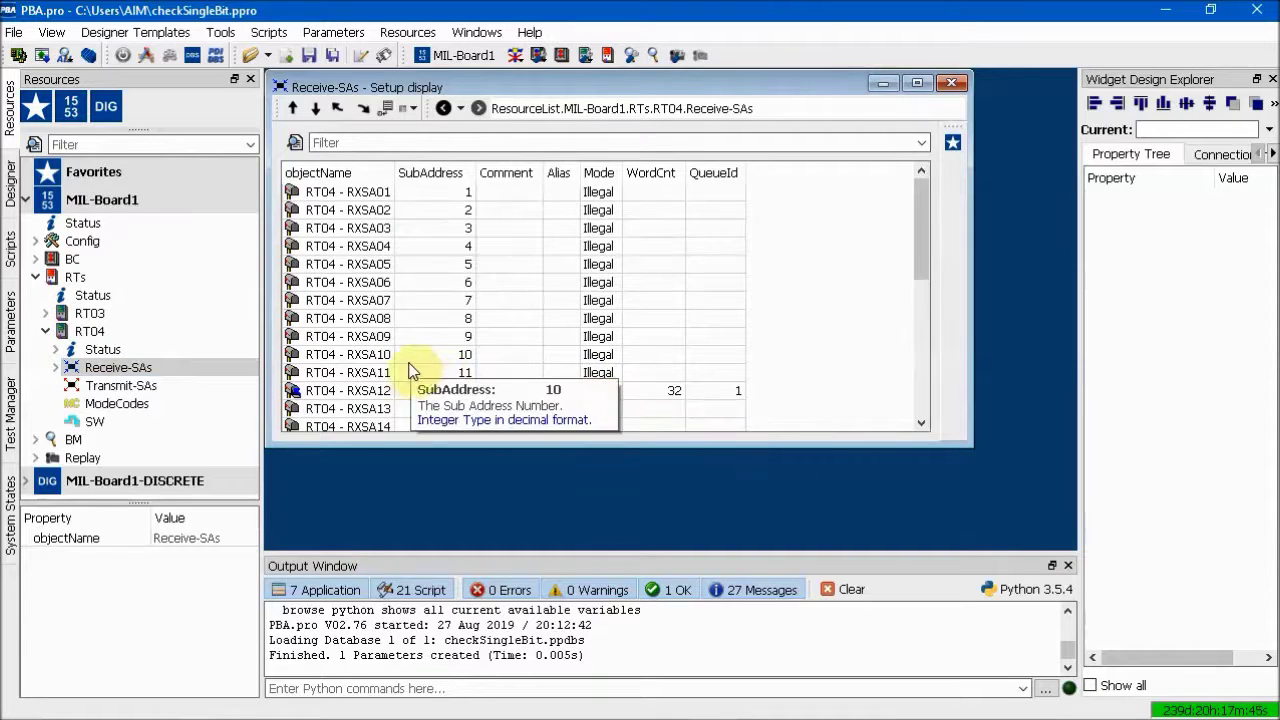
- Try switching RT04's receive subaddress RXSA10 to On, and return its mode to Illegal
double_click(597, 356)
click(600, 356)
click(600, 388)
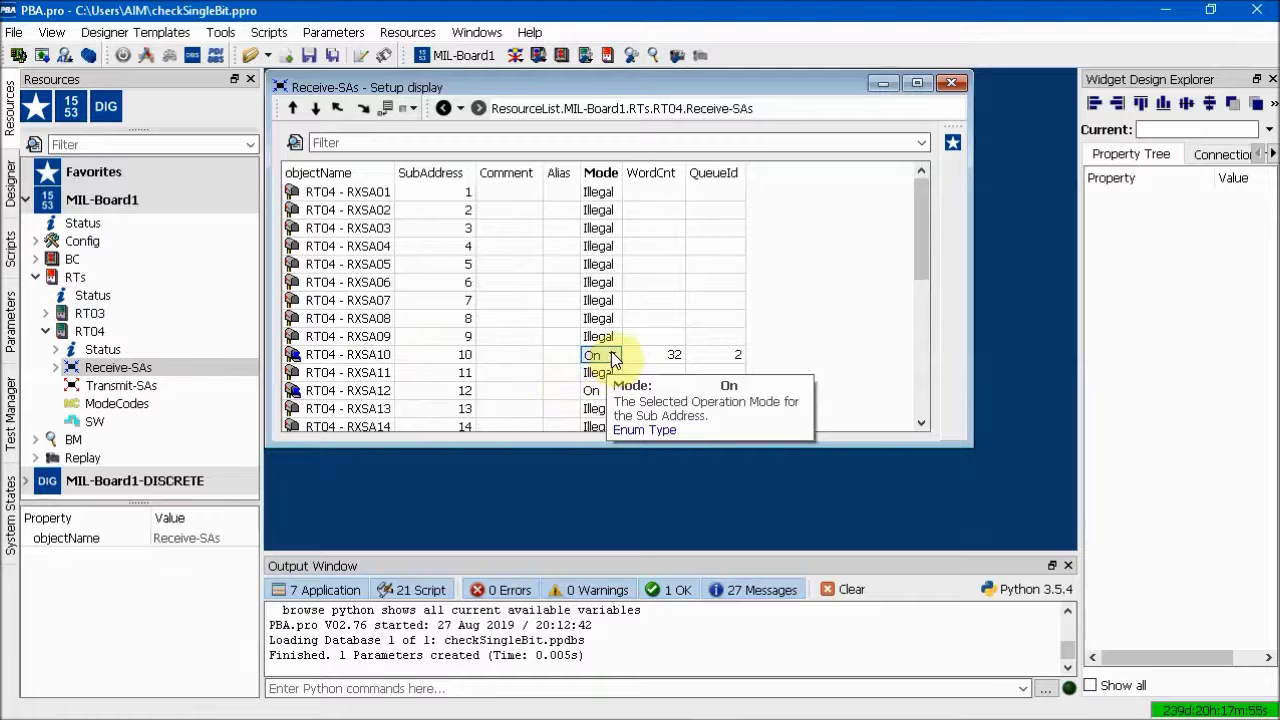
click(611, 356)
click(598, 372)
- Create a parameter from the DataBuffer of RT04's receive subaddress RXSA12, at word position 3
click(55, 367)
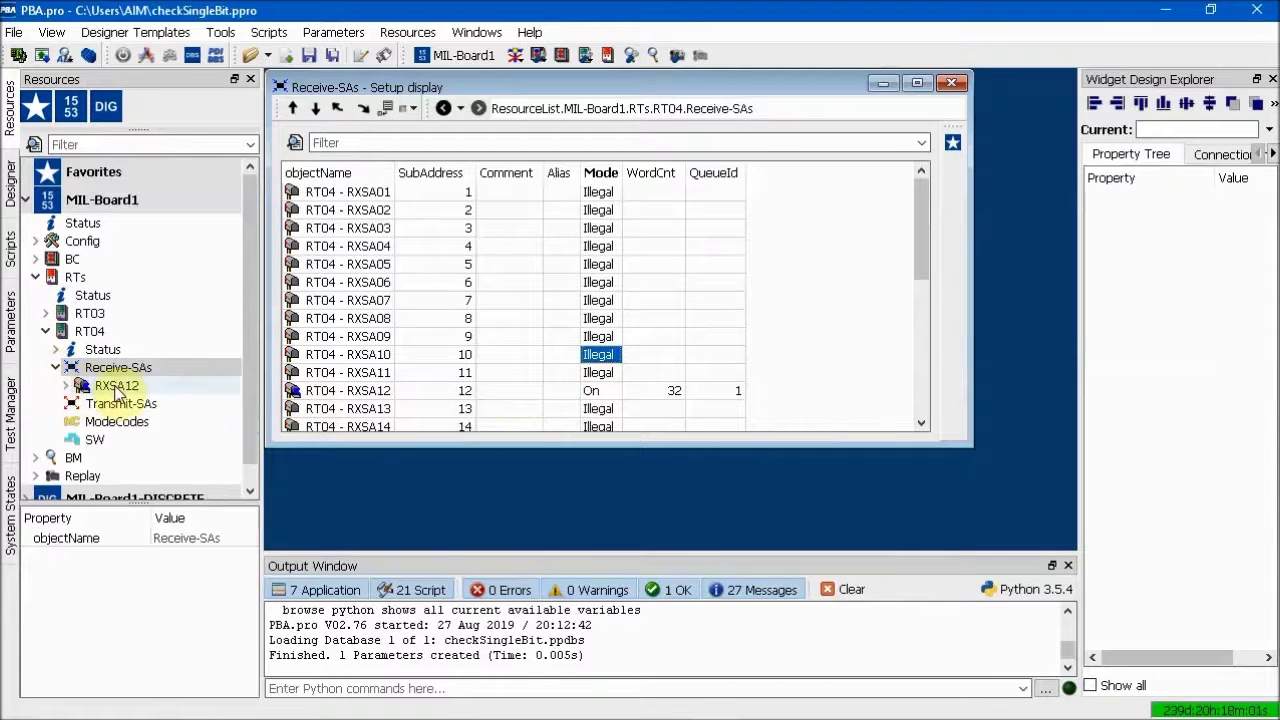
click(66, 386)
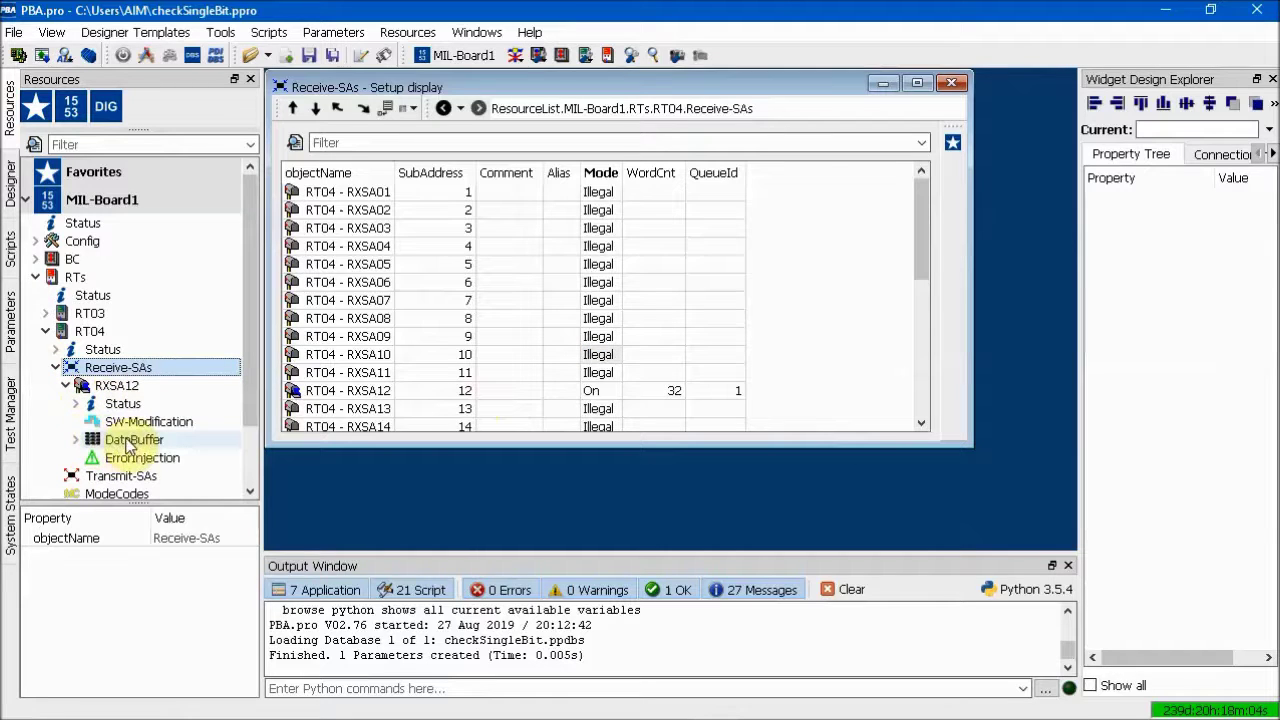
mouse_move(128, 445)
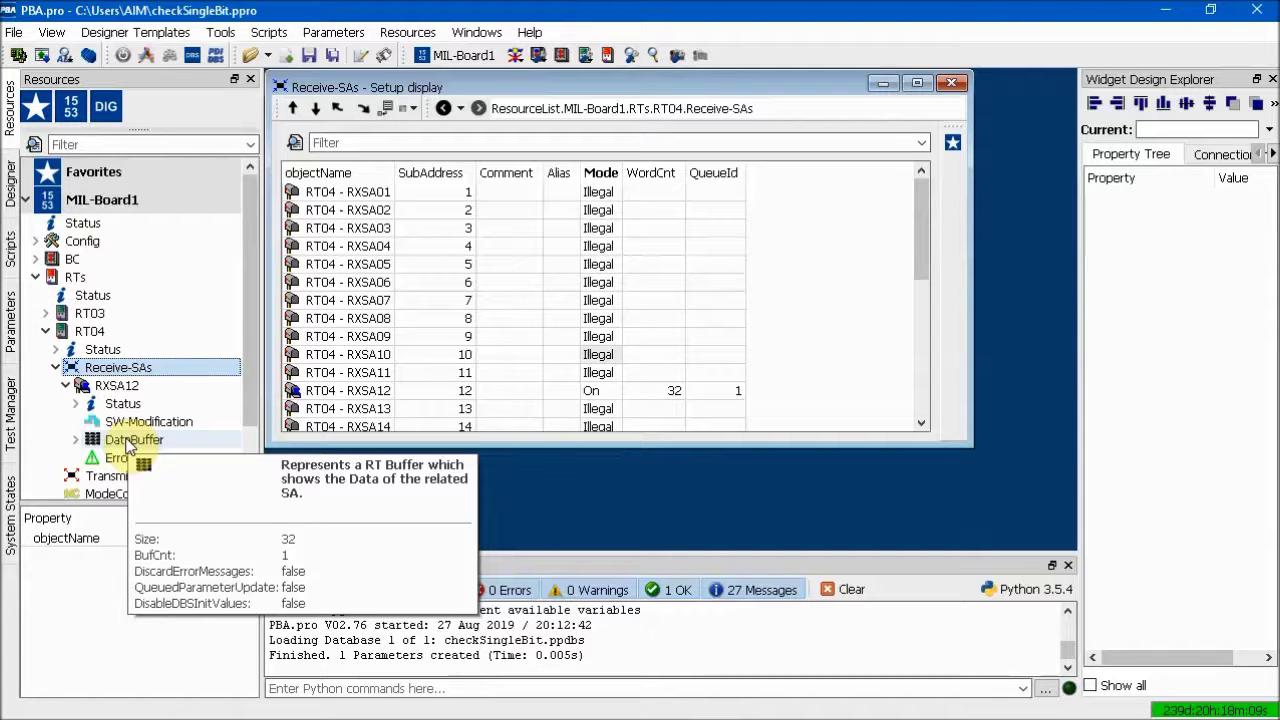
right_click(128, 445)
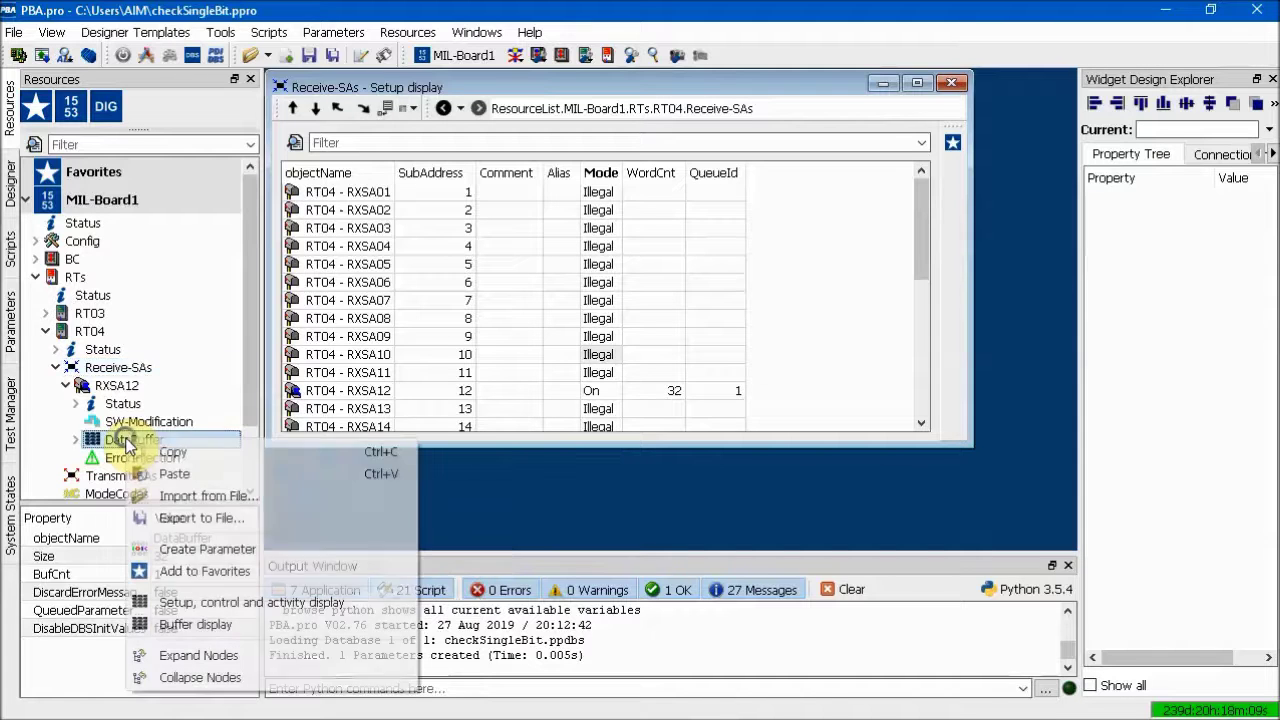
click(199, 551)
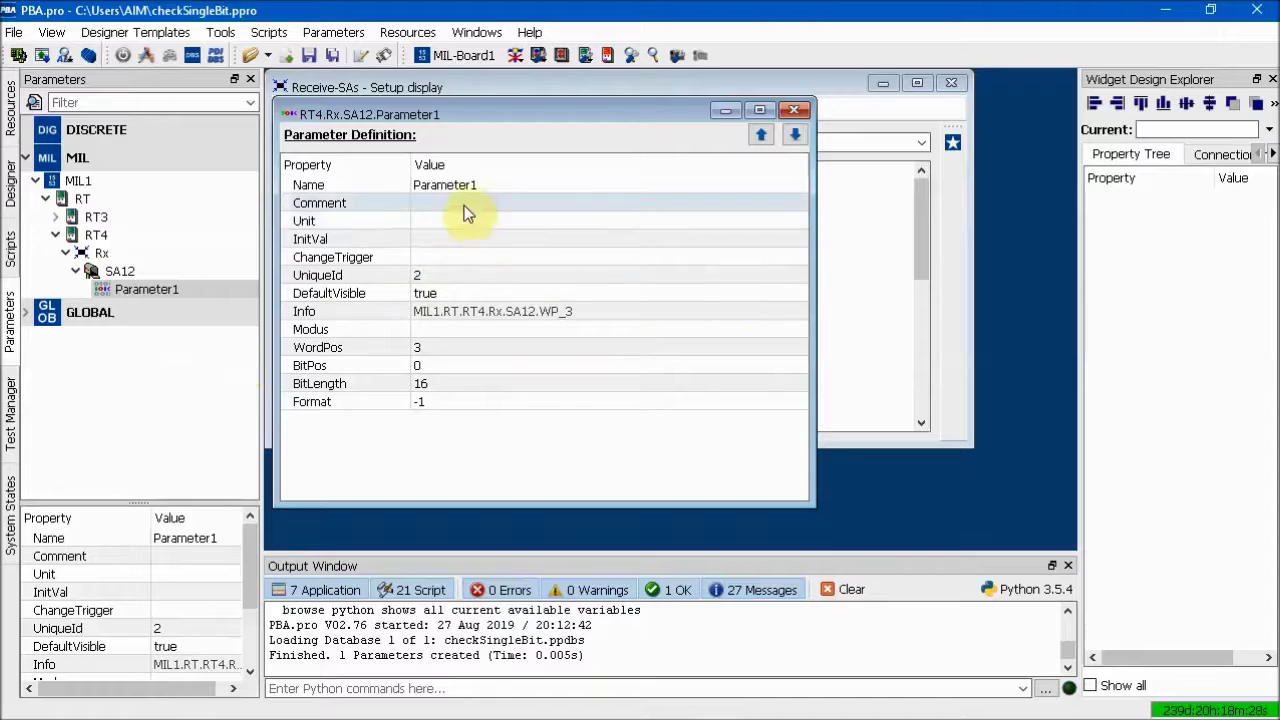
- Name the new RT4 receive parameter under SA12 Oil_Pressure_Rx
mouse_move(455, 191)
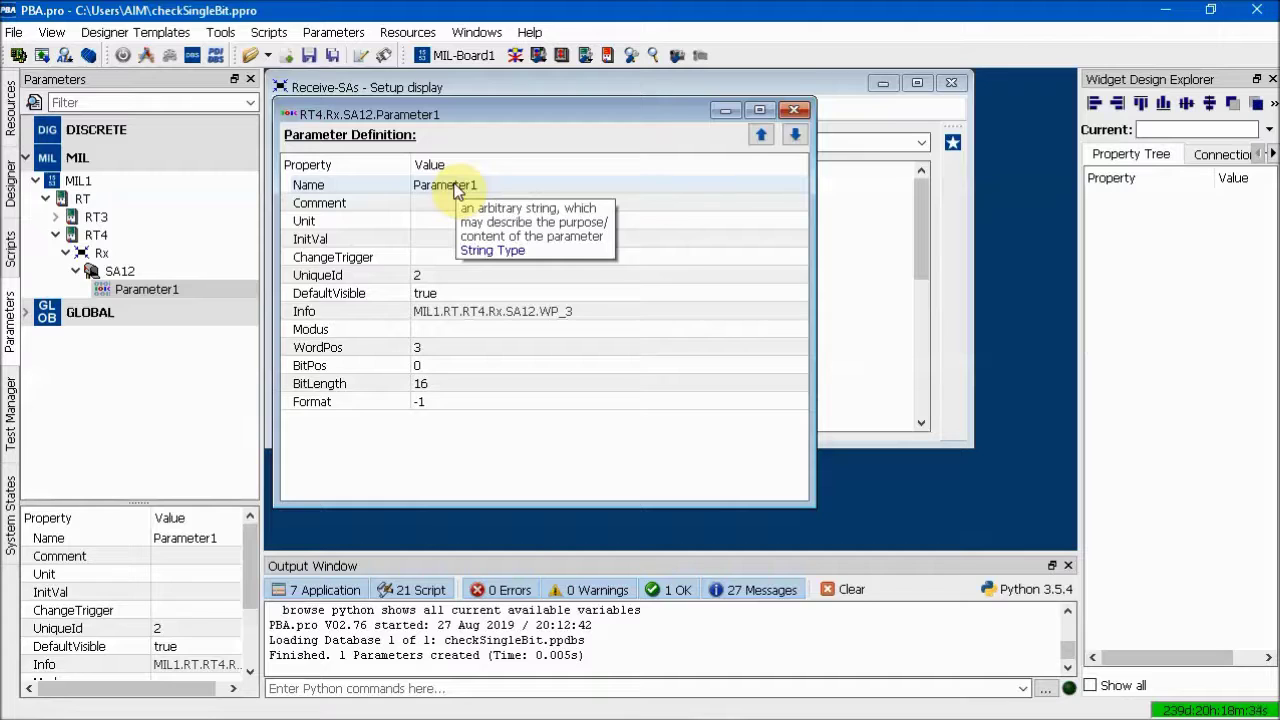
click(451, 183)
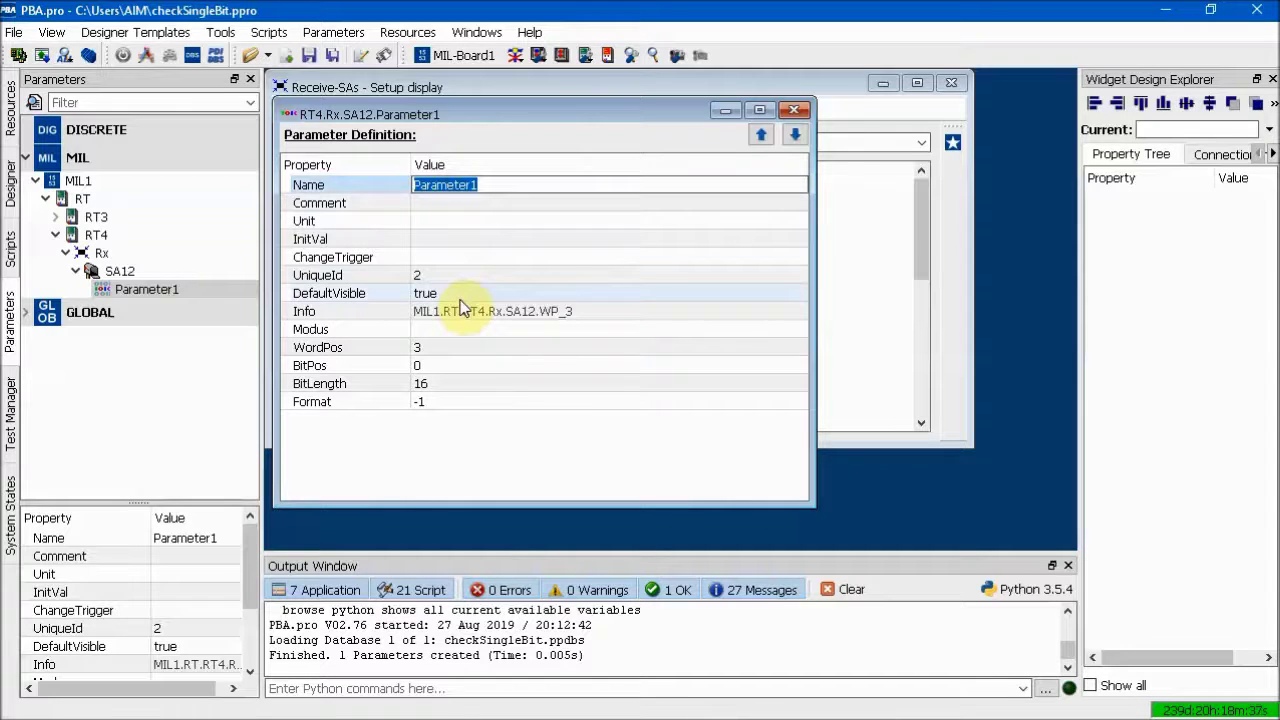
text(Oil_Pressure_Rx)
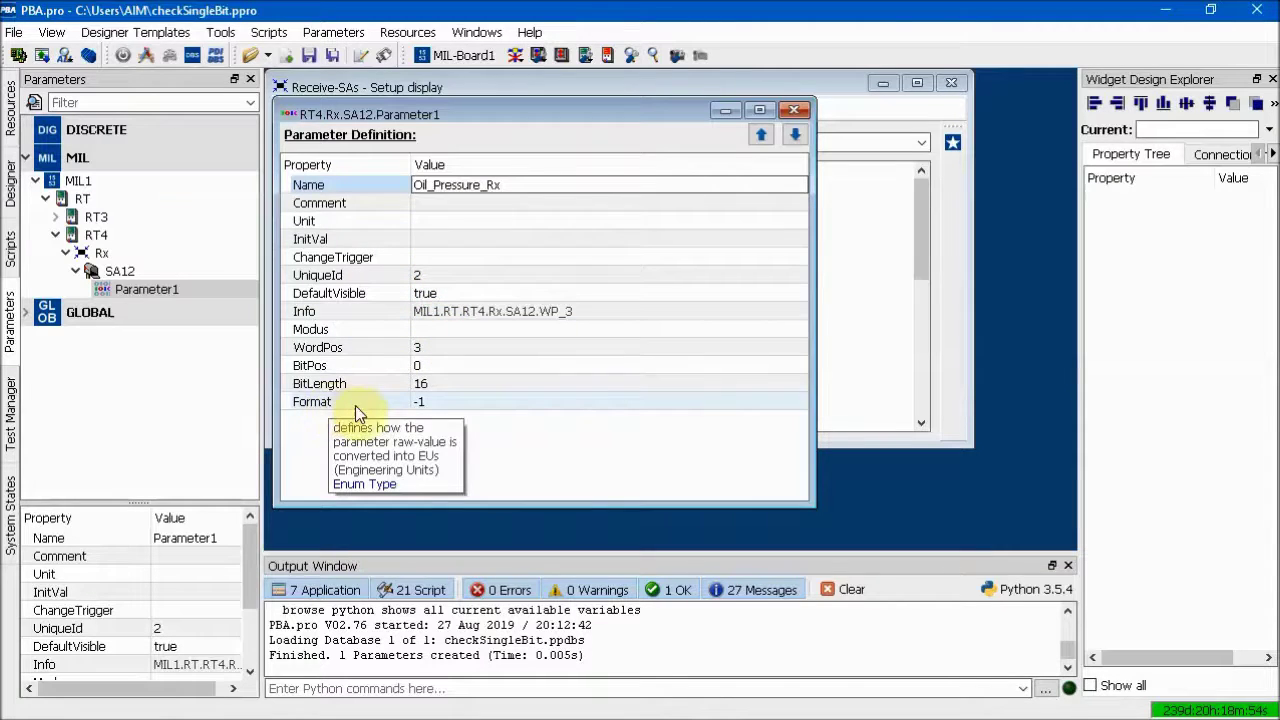
- Set the format of the Oil_Pressure_Rx parameter to Binary
click(474, 403)
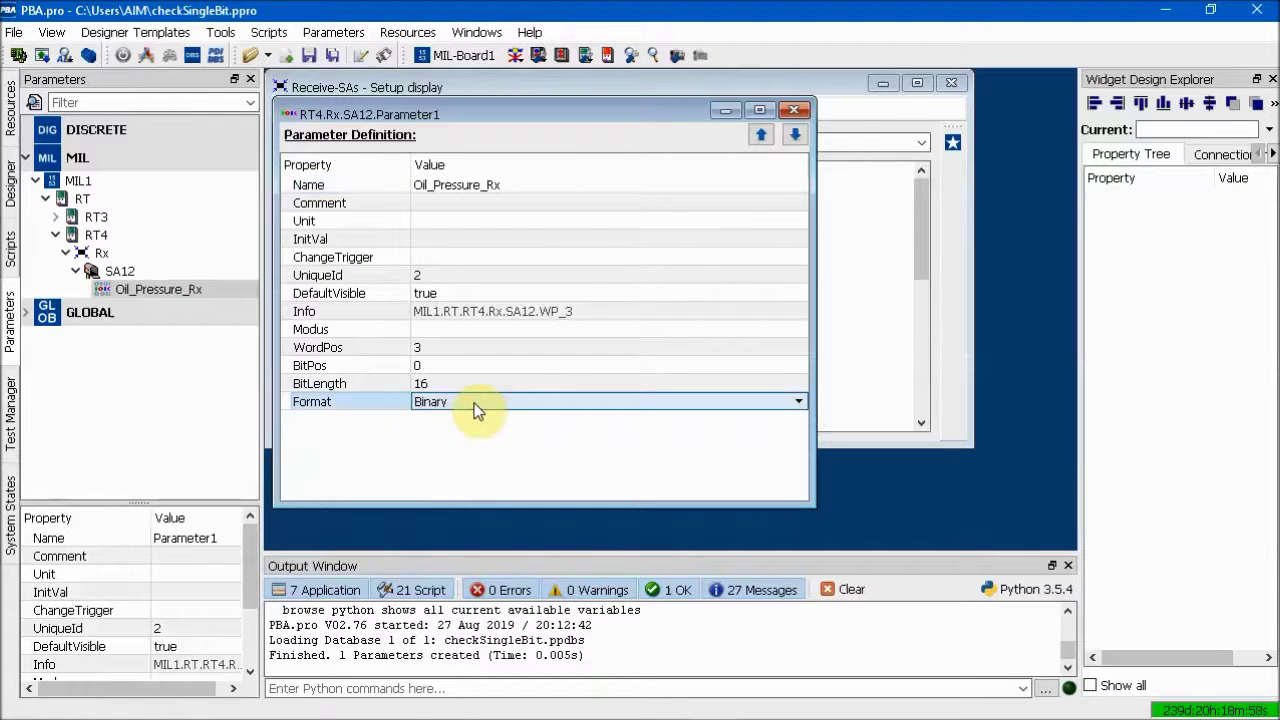
click(798, 402)
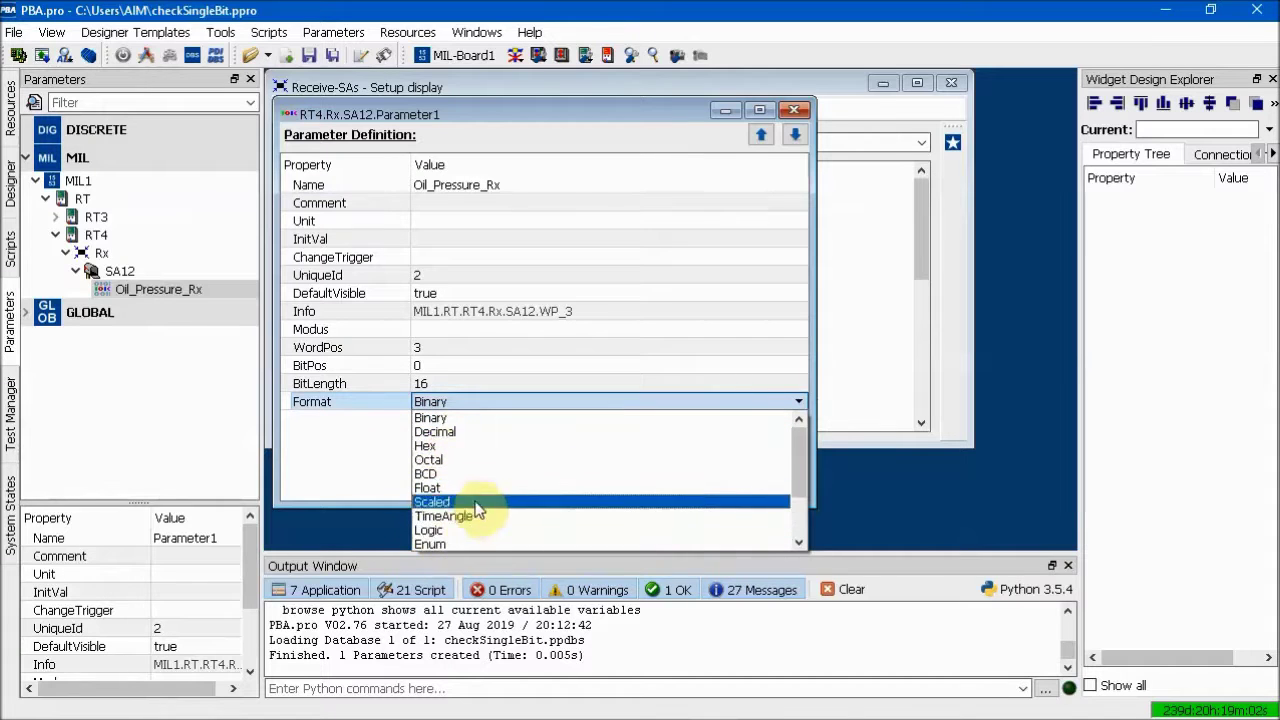
click(450, 405)
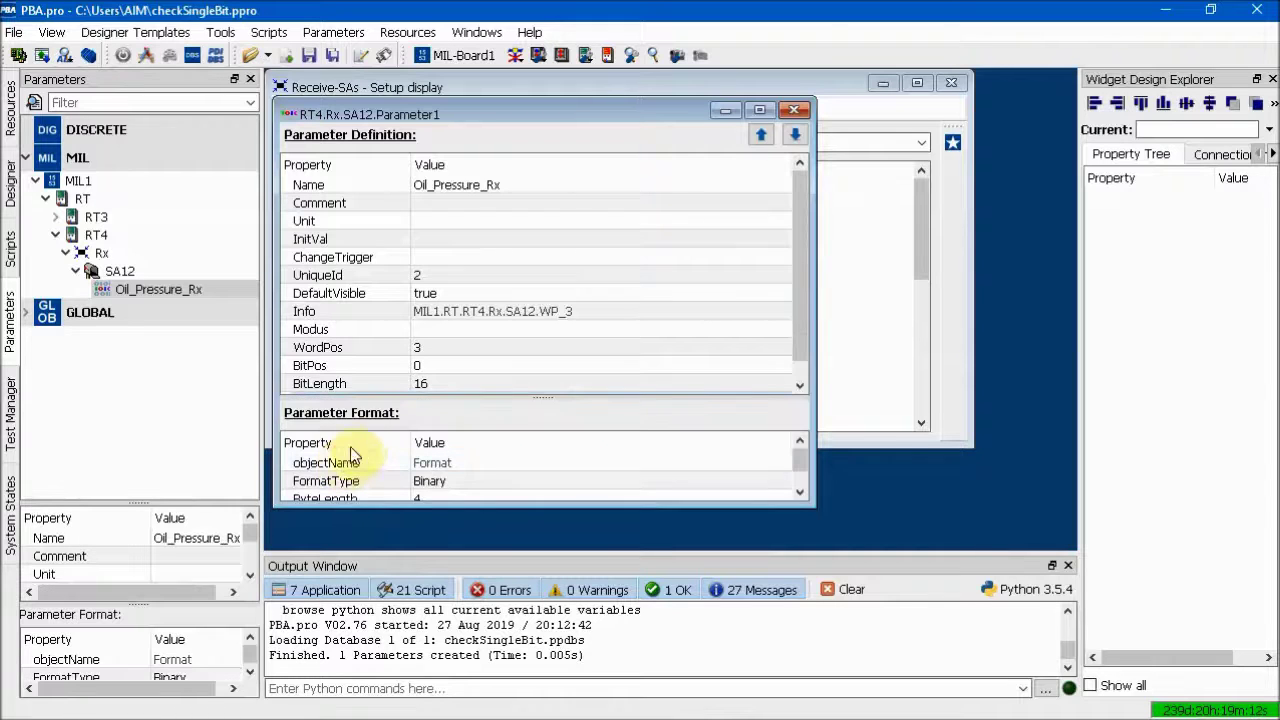
click(801, 342)
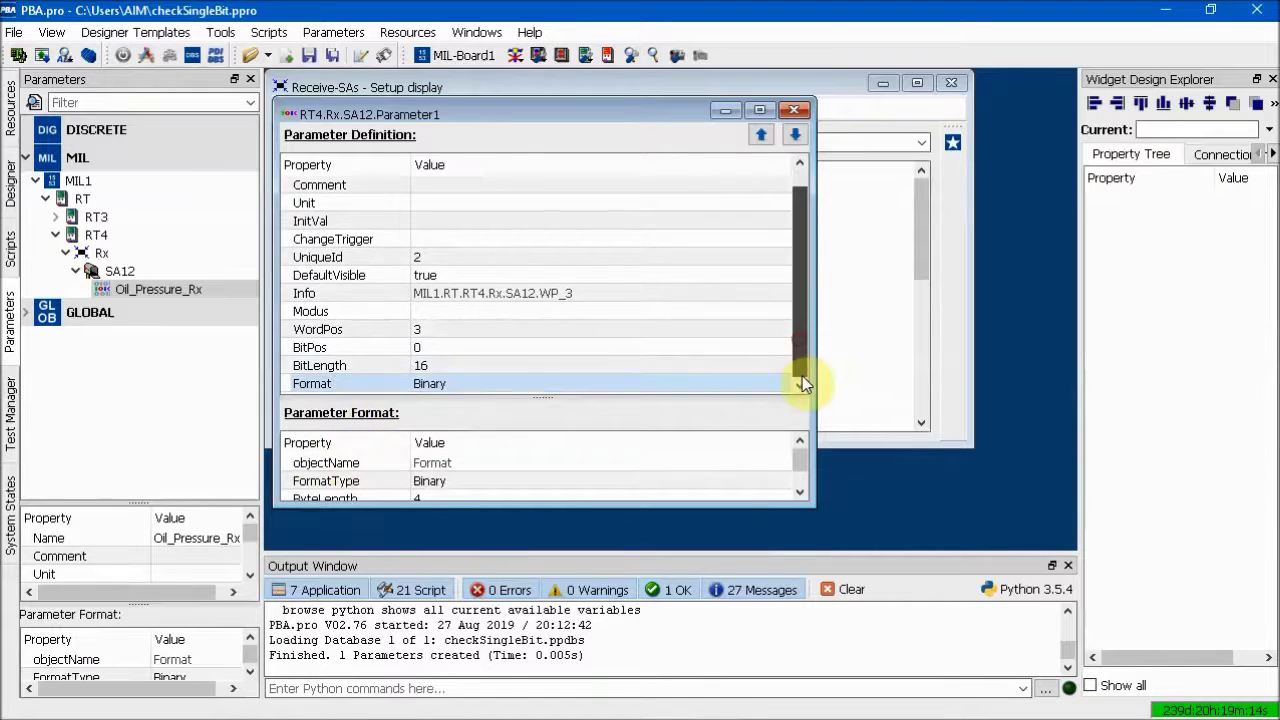
click(430, 387)
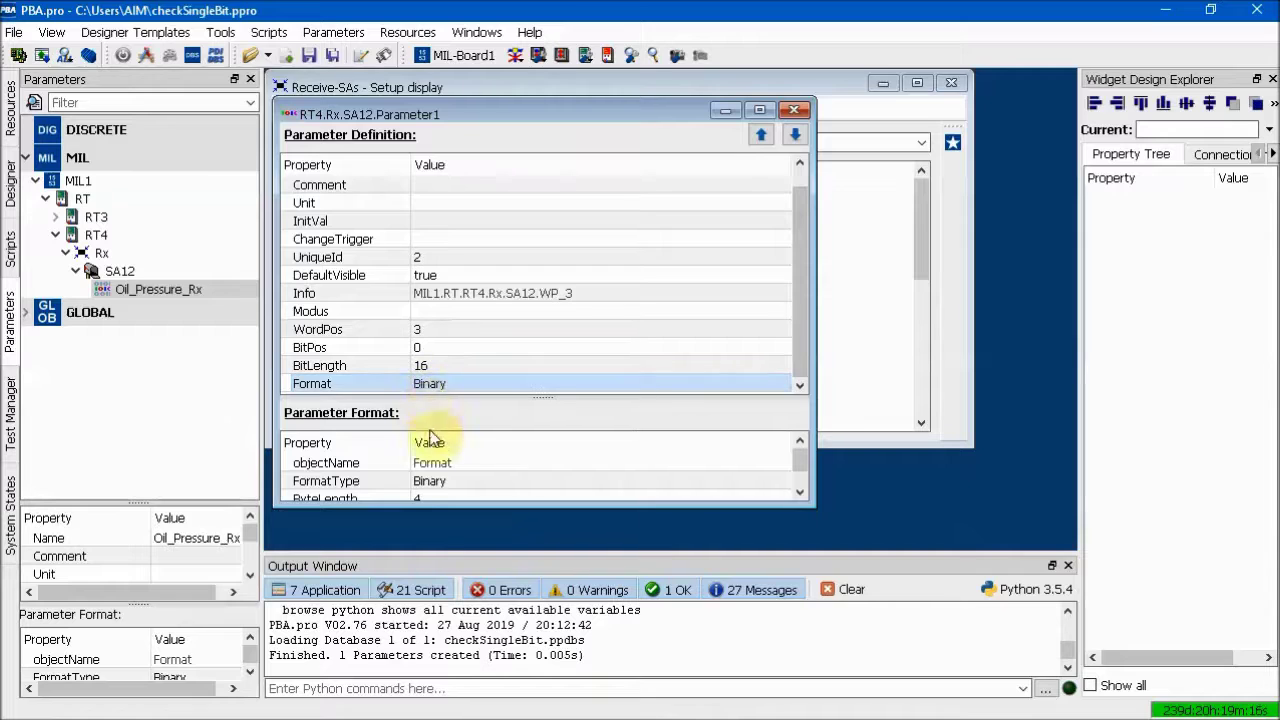
- Set the ByteLength of Oil_Pressure_Rx's Binary format to 2 and close the parameter definition
drag(498, 504, 494, 517)
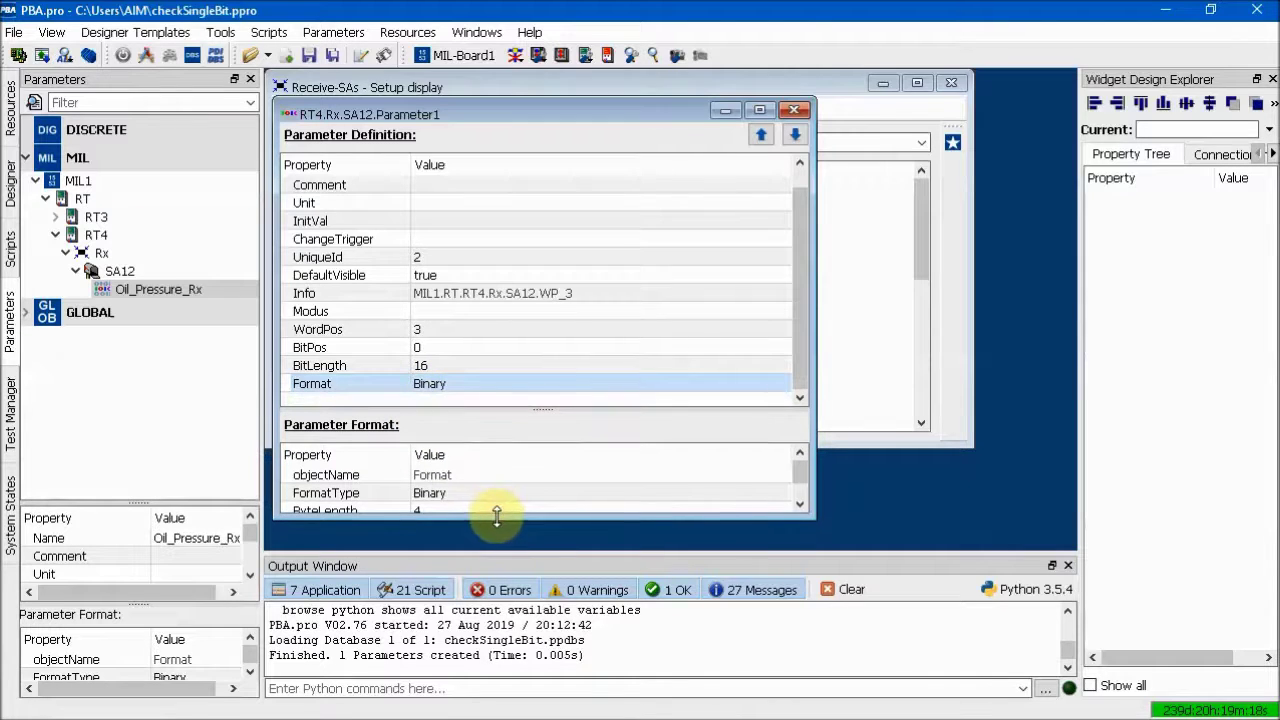
drag(534, 414, 540, 401)
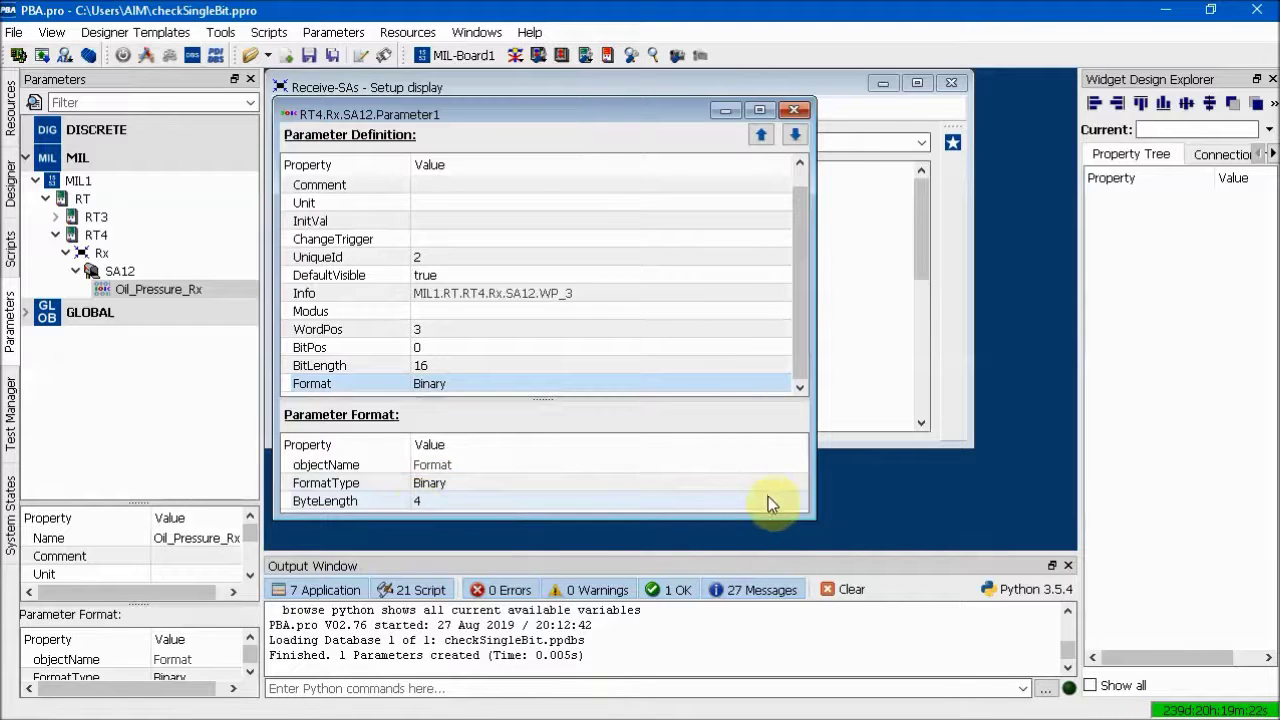
click(419, 501)
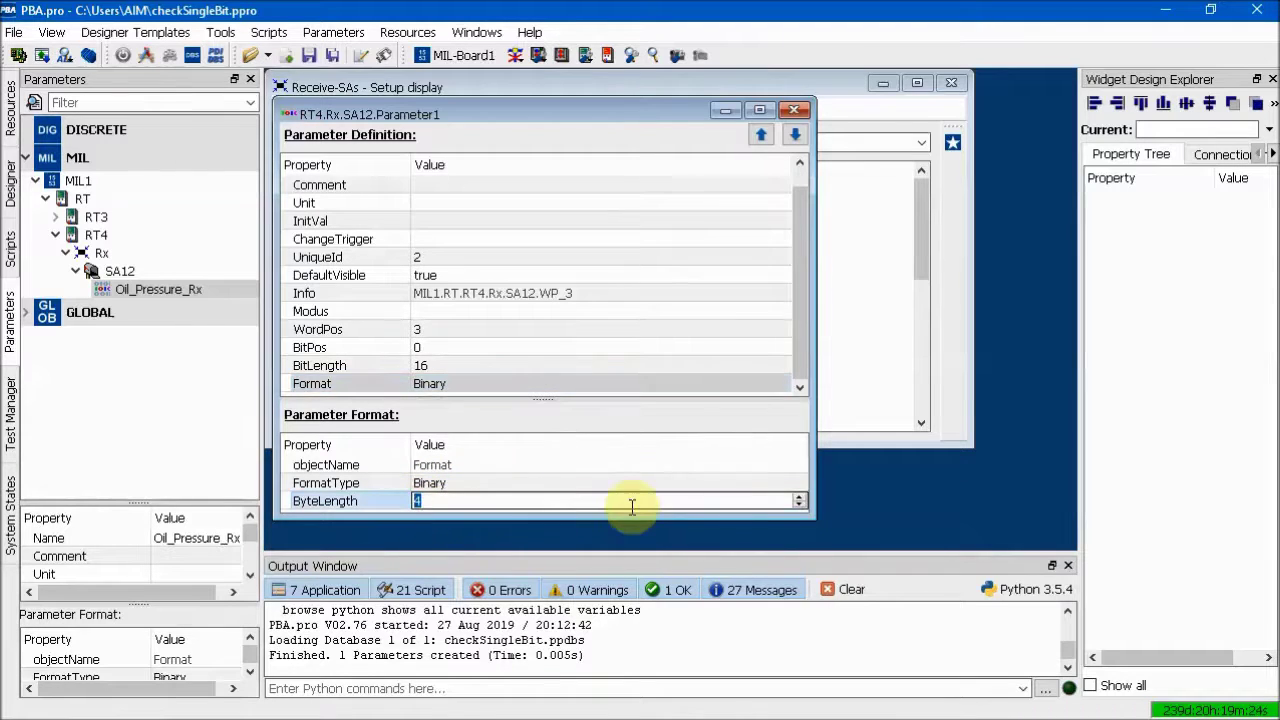
click(800, 505)
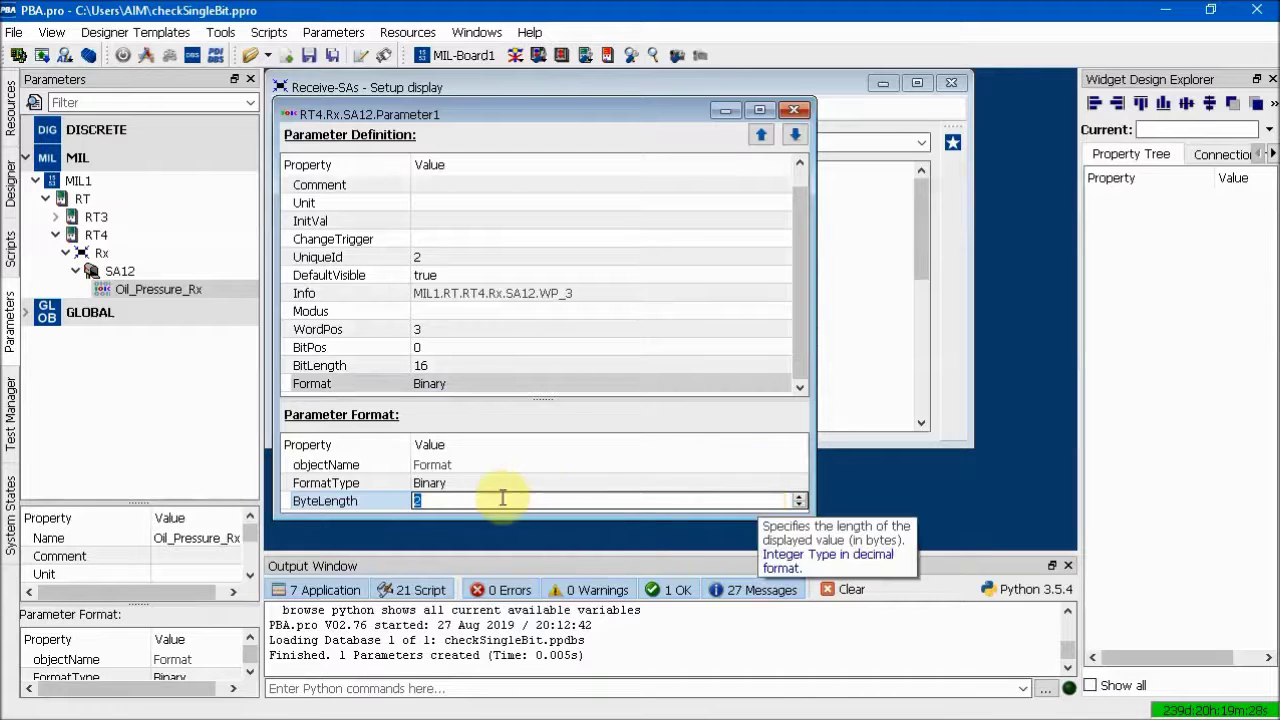
click(485, 417)
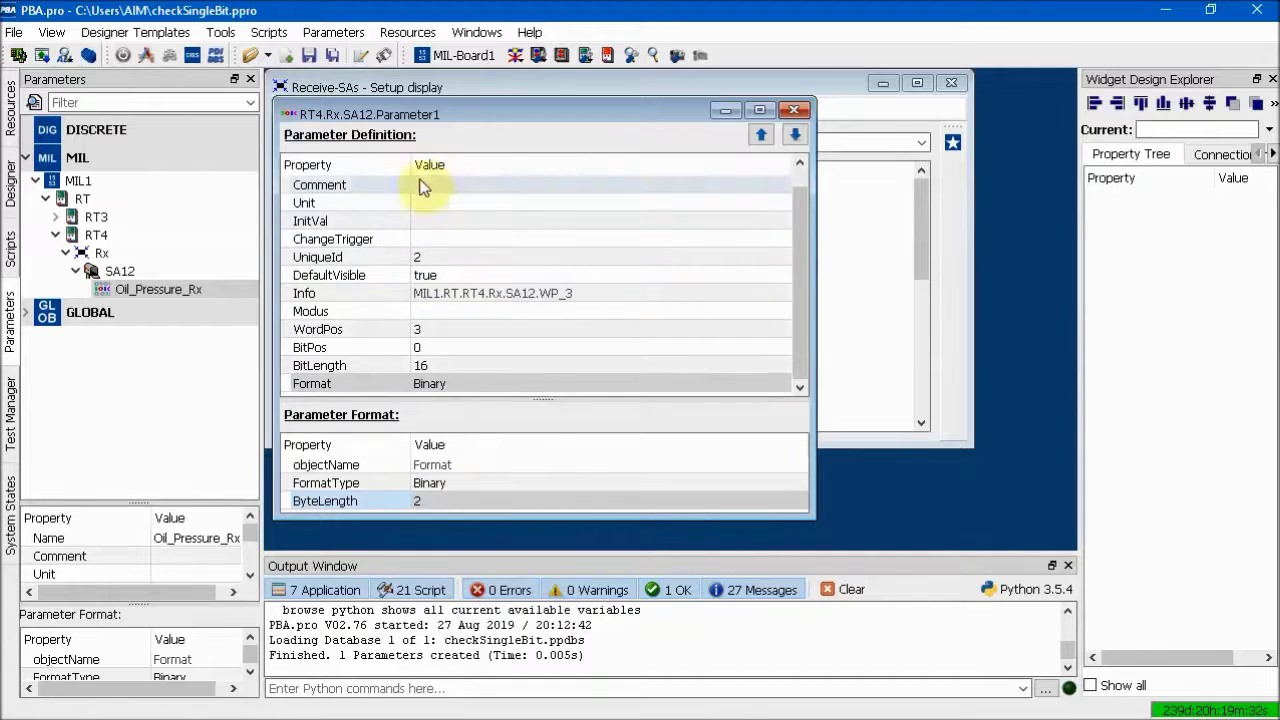
click(793, 110)
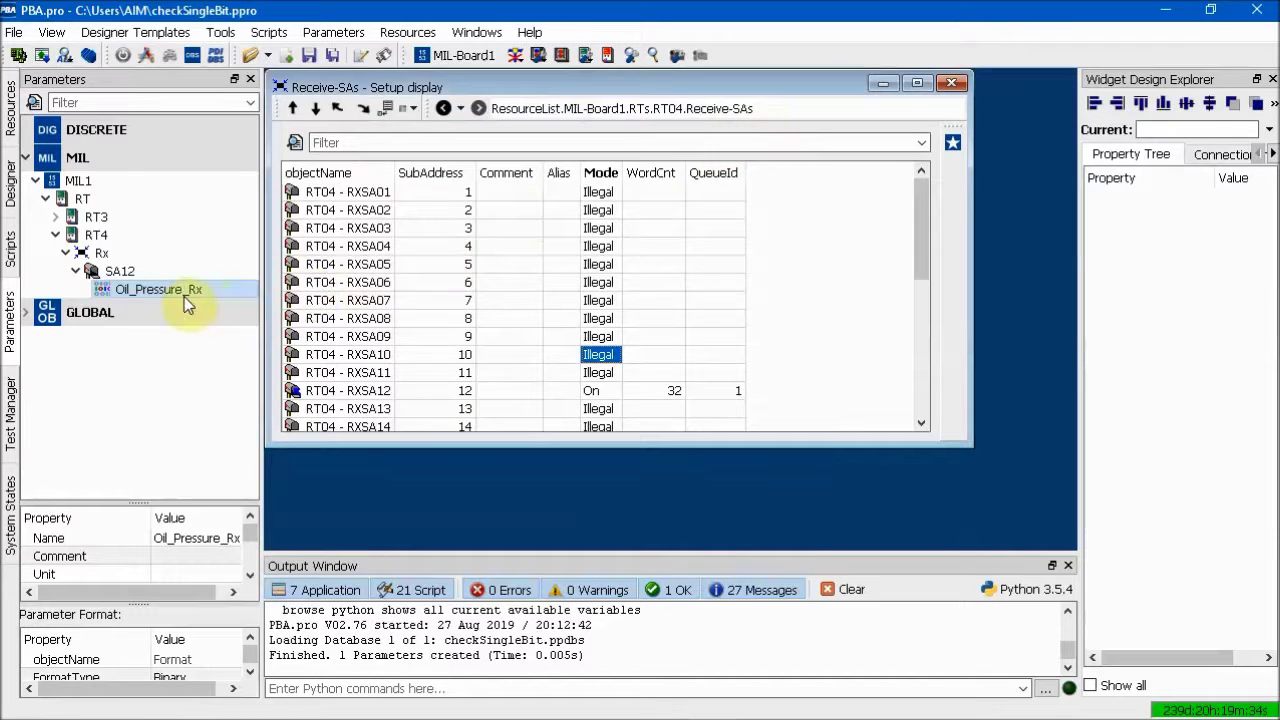
- Close the Receive-SAs setup display and open an empty Assign window with the resource tree showing
mouse_move(155, 297)
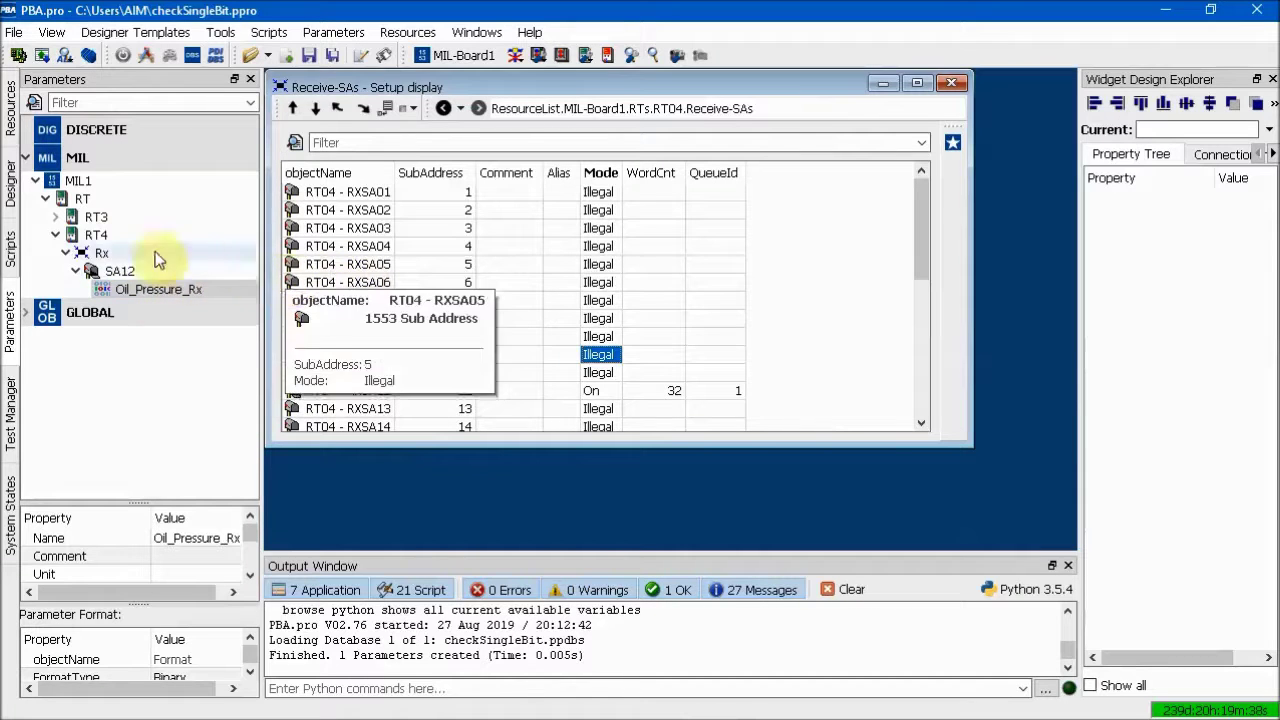
click(12, 108)
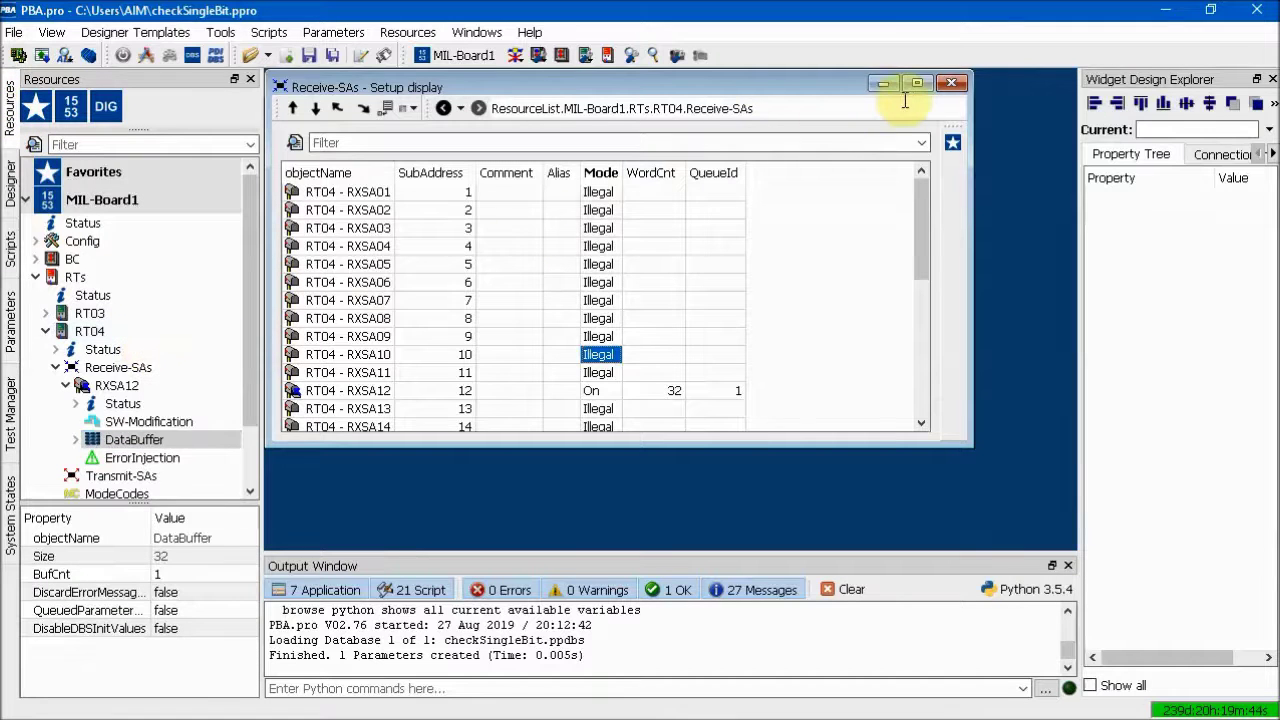
click(953, 86)
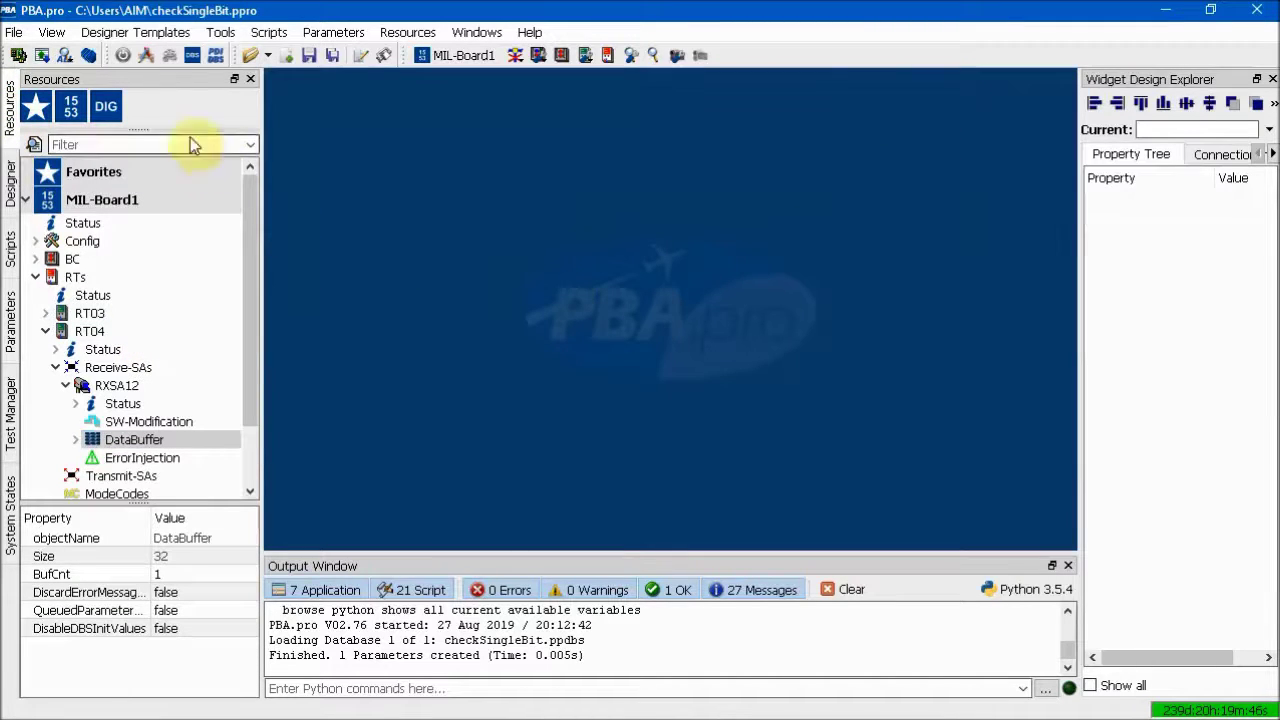
click(146, 57)
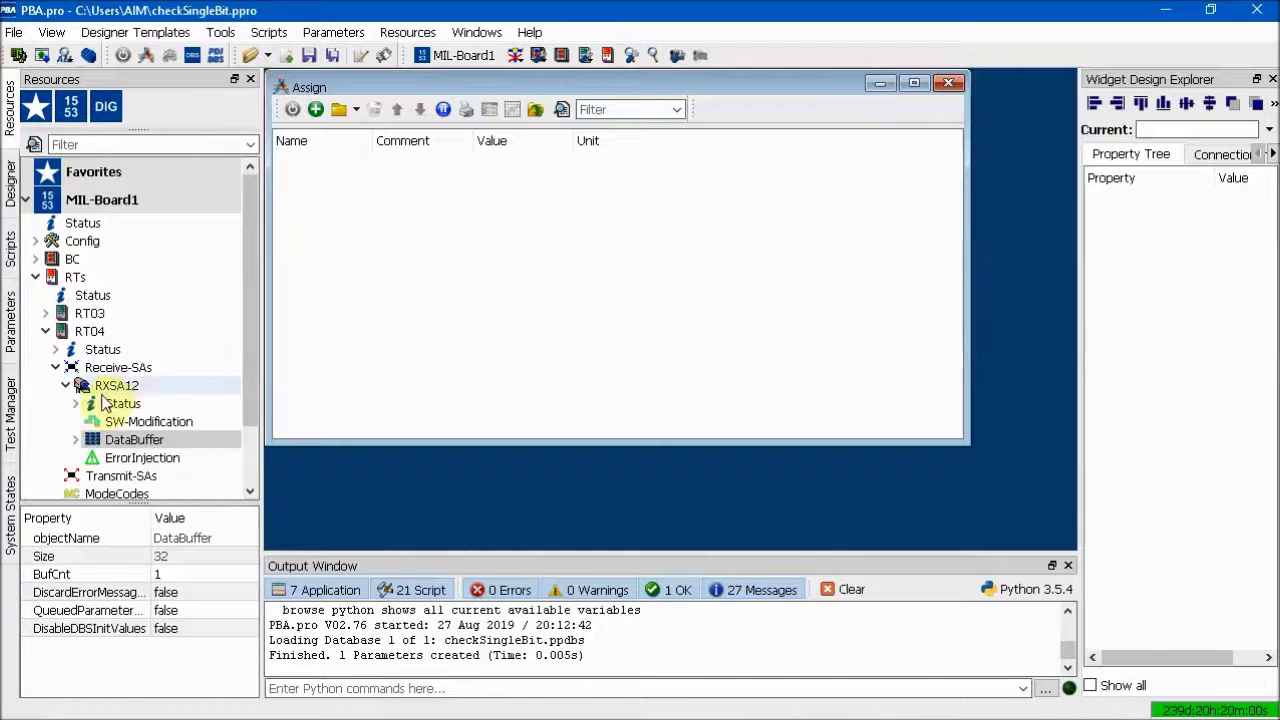
- Add the Oil_Pressure_Rx parameter from the DataBuffer of RT04's RXSA12 to the Assign window
click(75, 441)
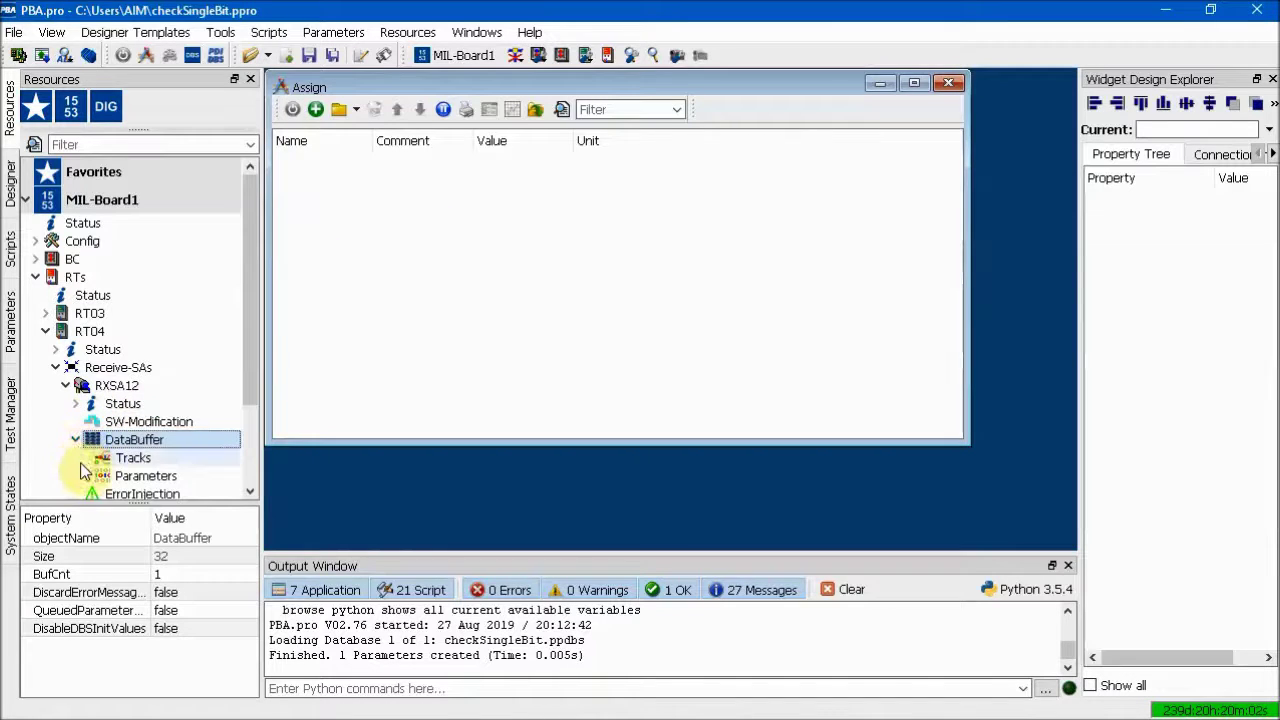
click(86, 477)
scroll(254, 395, down, 1)
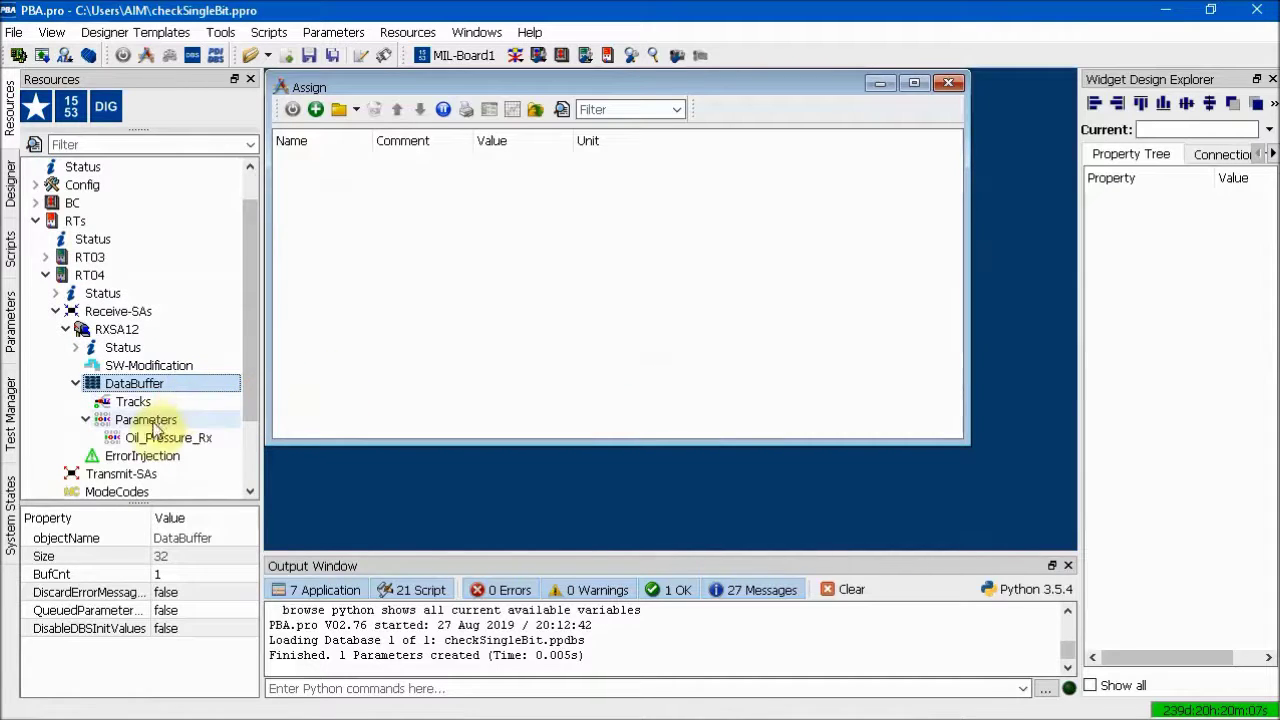
drag(158, 437, 375, 228)
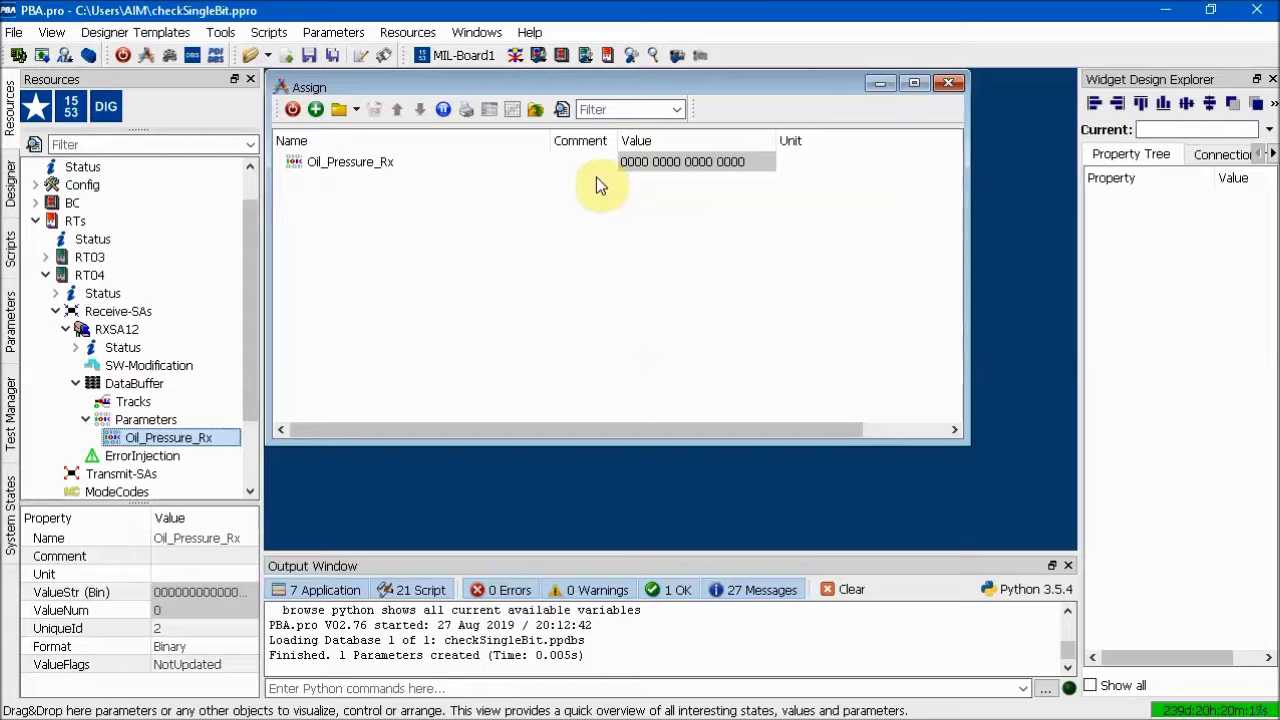
- Start the remote terminals and the bus controller on MIL-Board1
click(607, 56)
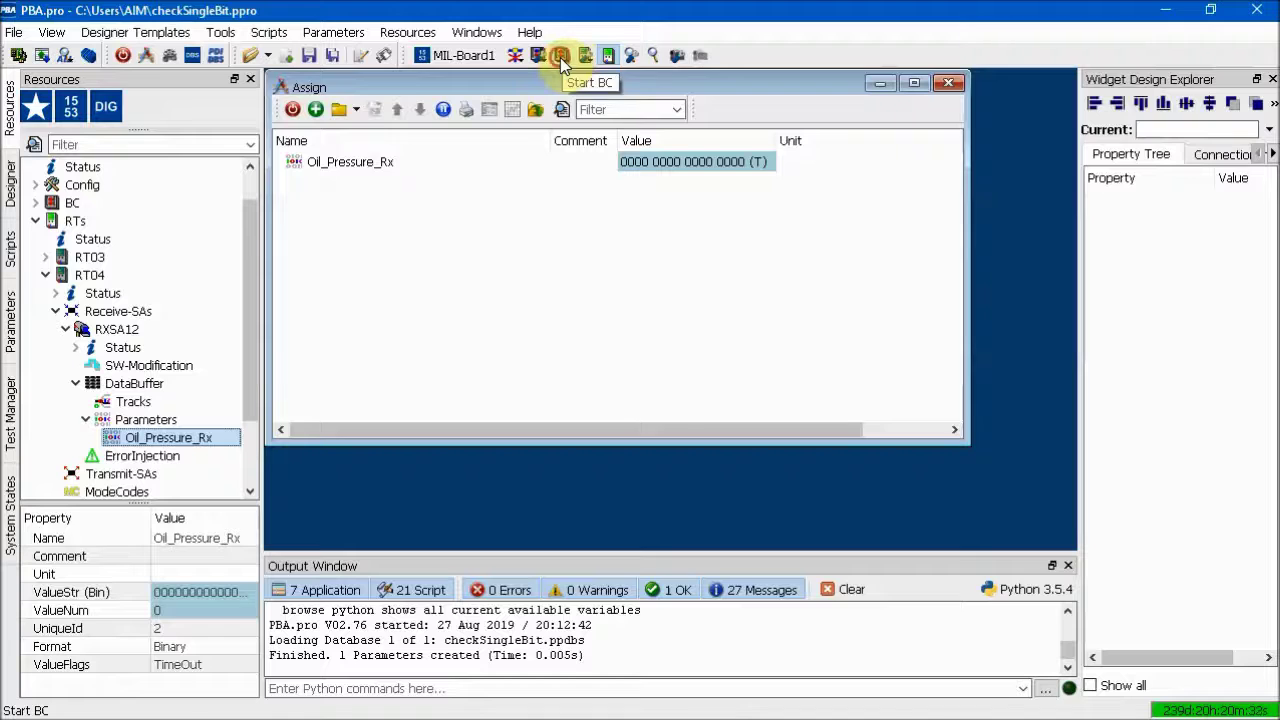
click(560, 57)
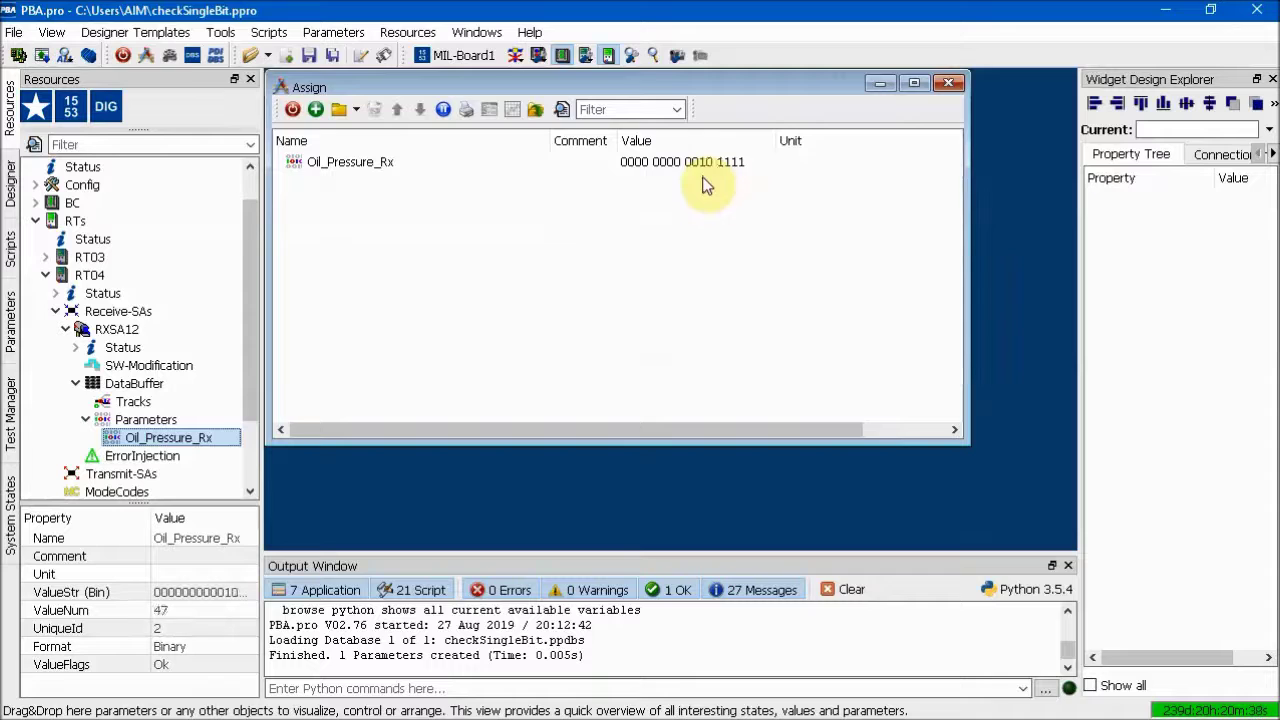
- Add a formula to Oil_Pressure_Rx setting CHECKBIT:=ValueRaw & 8, with FGC black and BGC white when CHECKBIT is 0, otherwise FGC white and BGC green
click(434, 206)
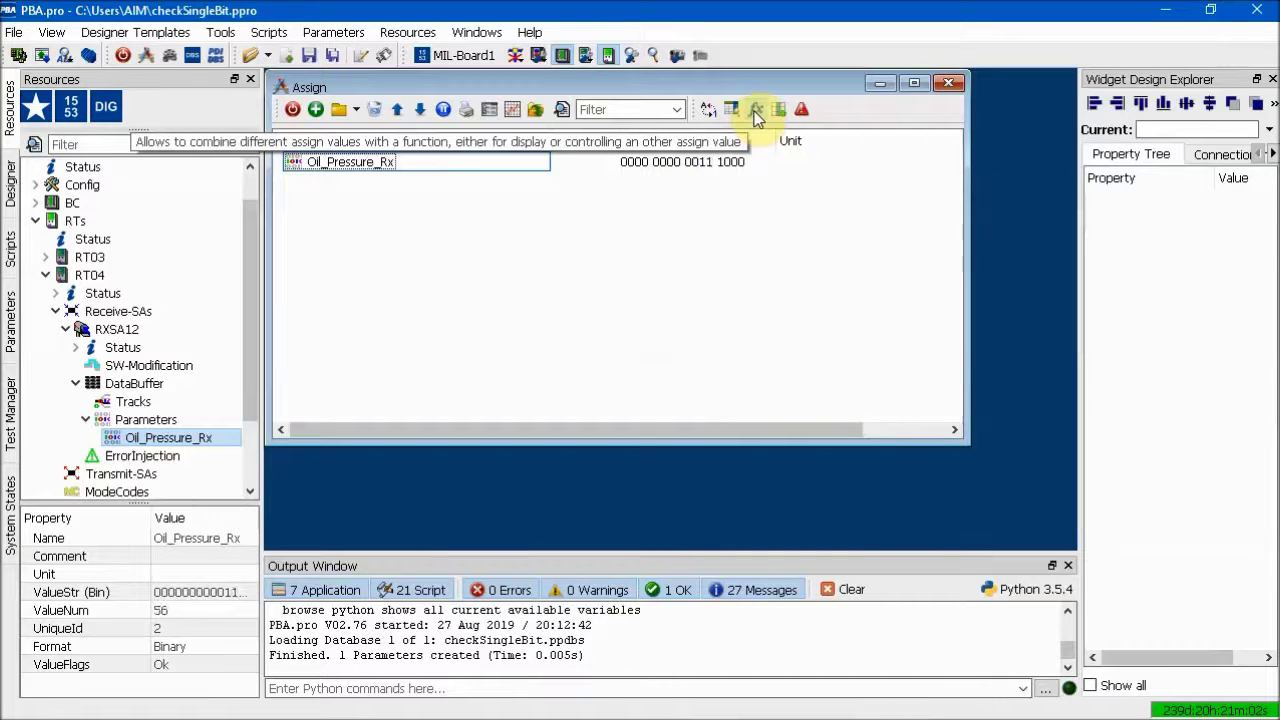
click(756, 112)
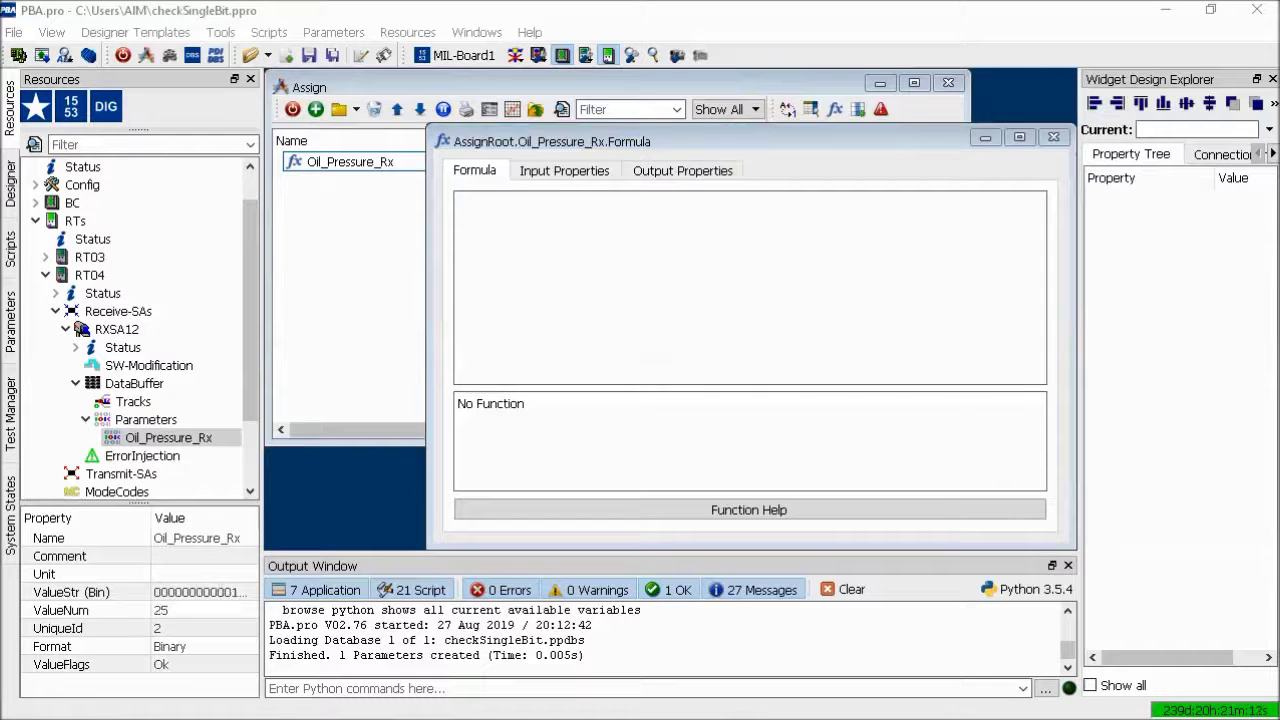
click(529, 240)
text(CHECKBIT:=ValueRaw & 8; IF(CHECKBIT == 0, FGC:="black"; BGC:="white"); IF(CHECKBIT != 0, FGC:="white"; BGC:="green");)
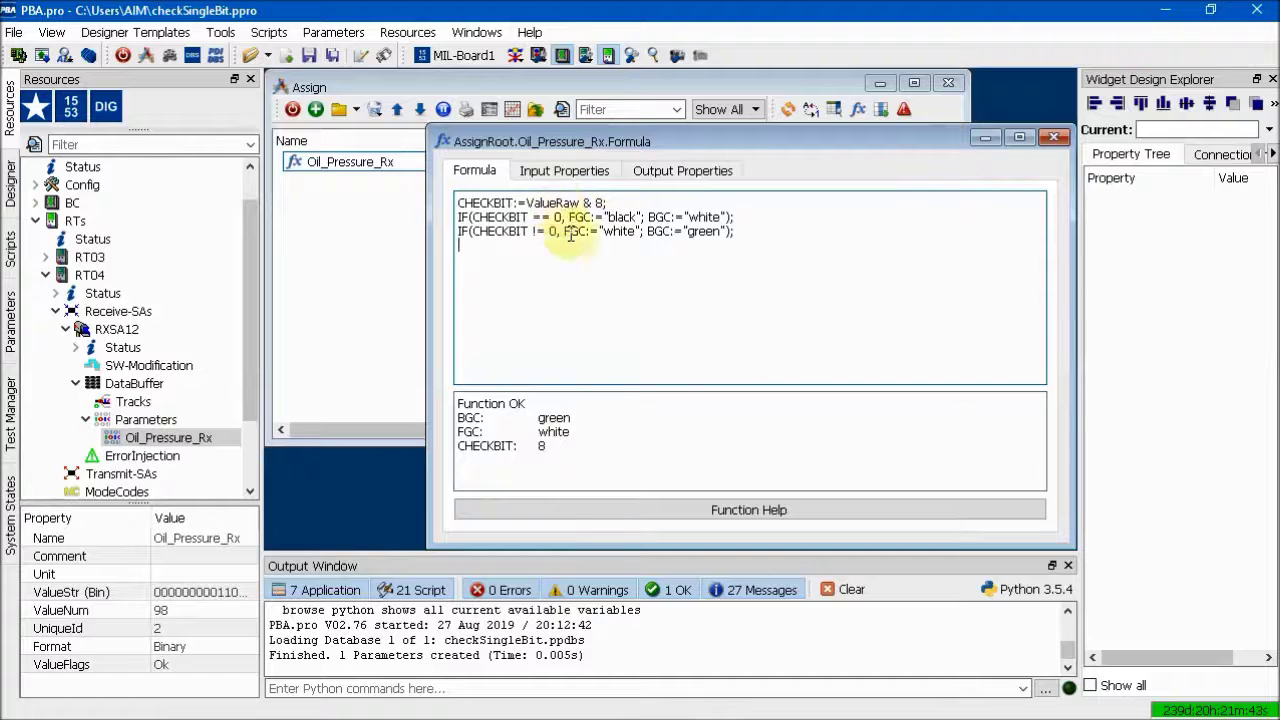
- Read the formula's function help, close it, and move the formula window clear of the Oil_Pressure_Rx value
click(711, 513)
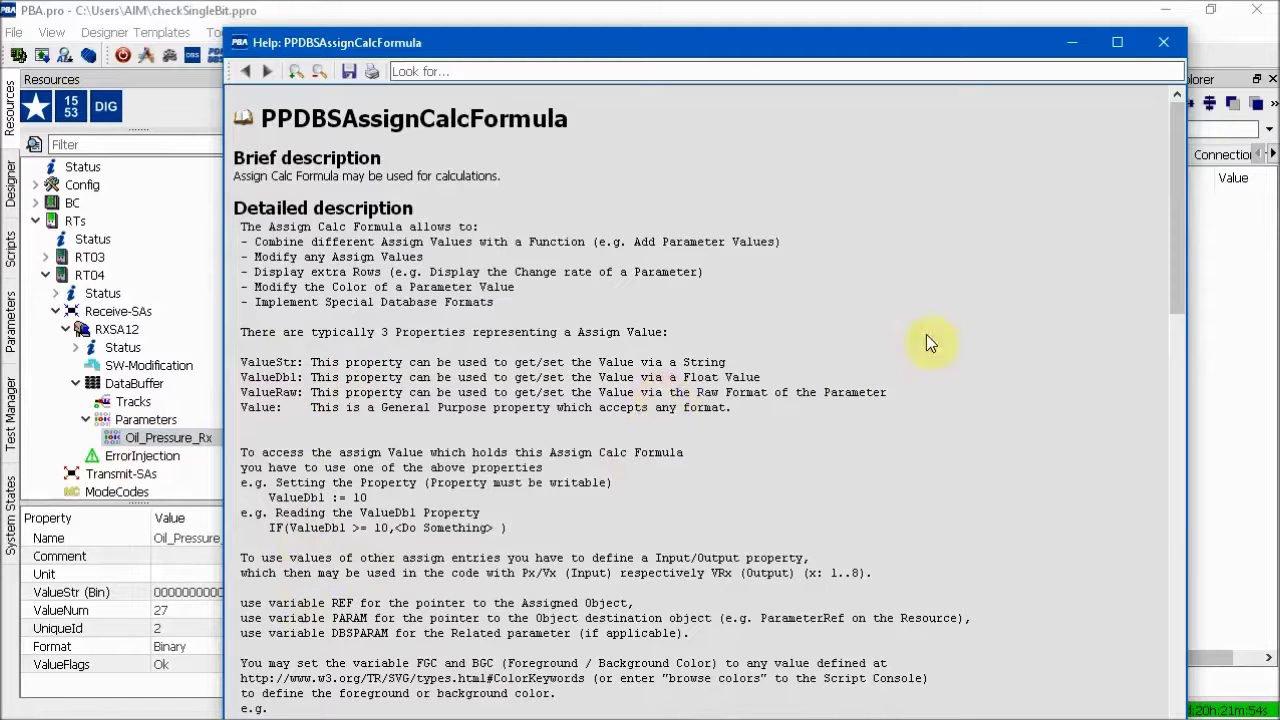
click(1165, 43)
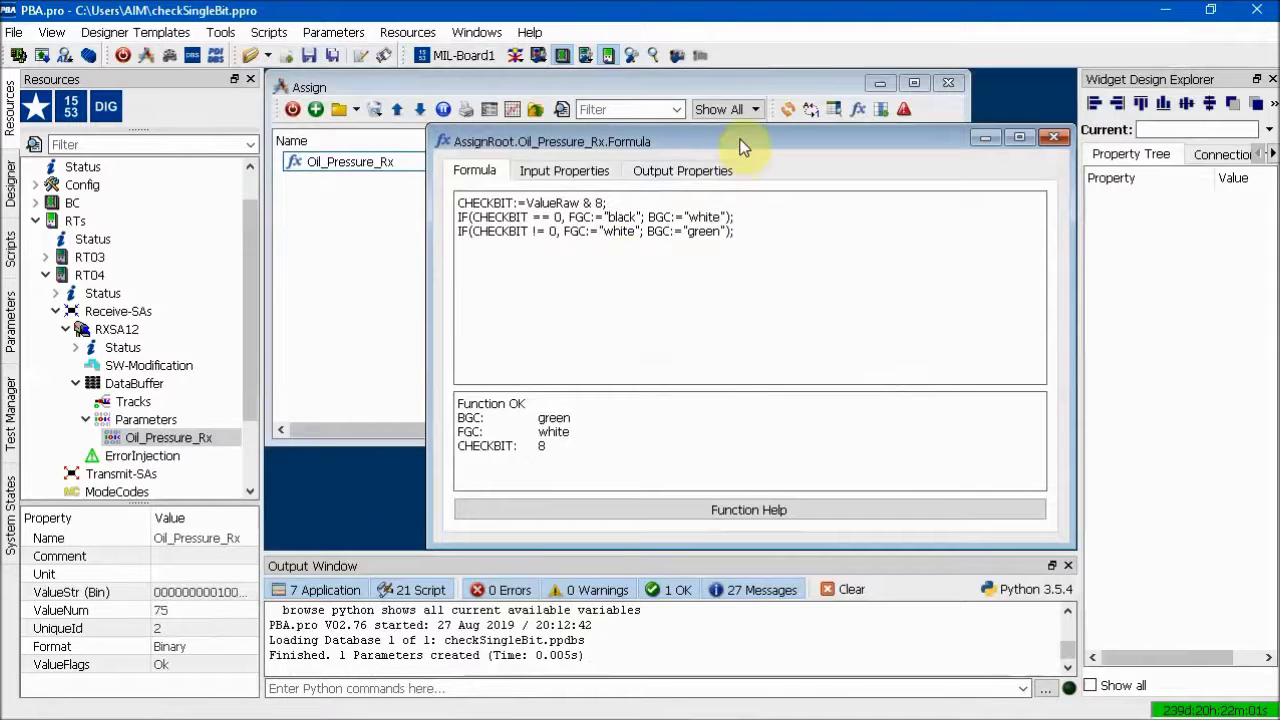
drag(740, 144, 614, 208)
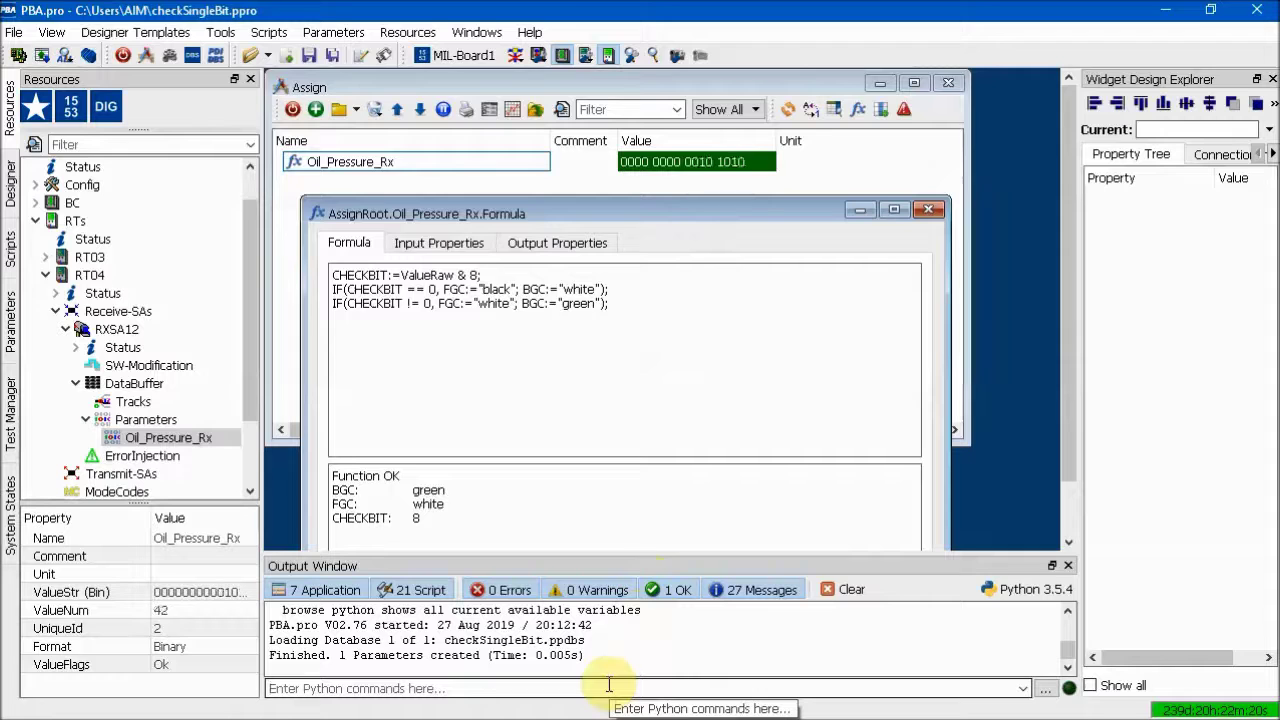
- Run the command browse colors in the Python console, look through the available color names and close the list
click(608, 685)
text(brow)
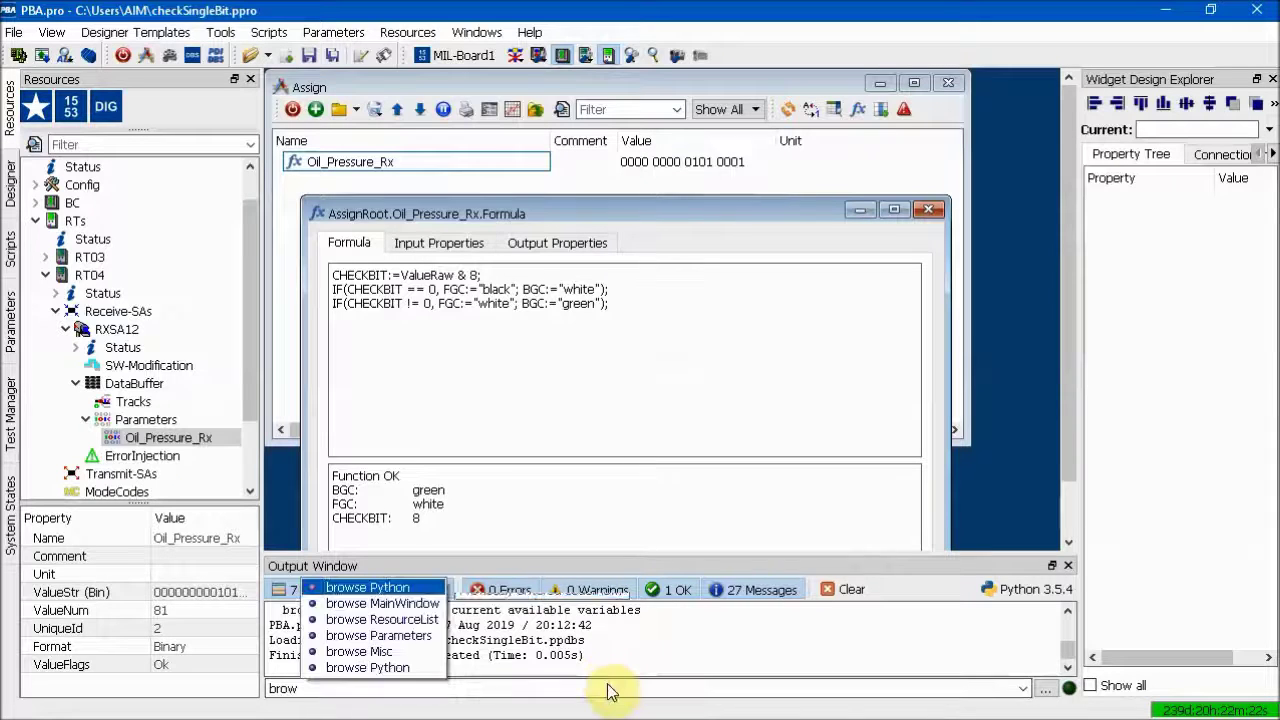
text(se colors)
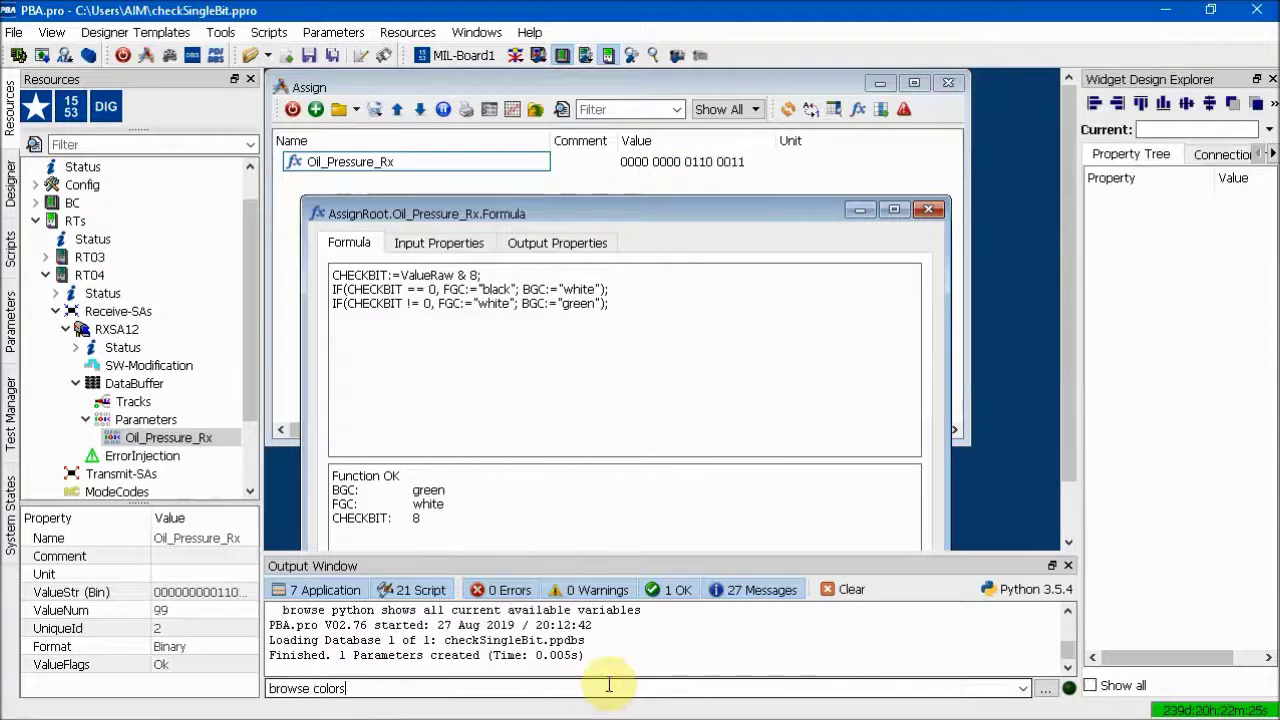
key(Return)
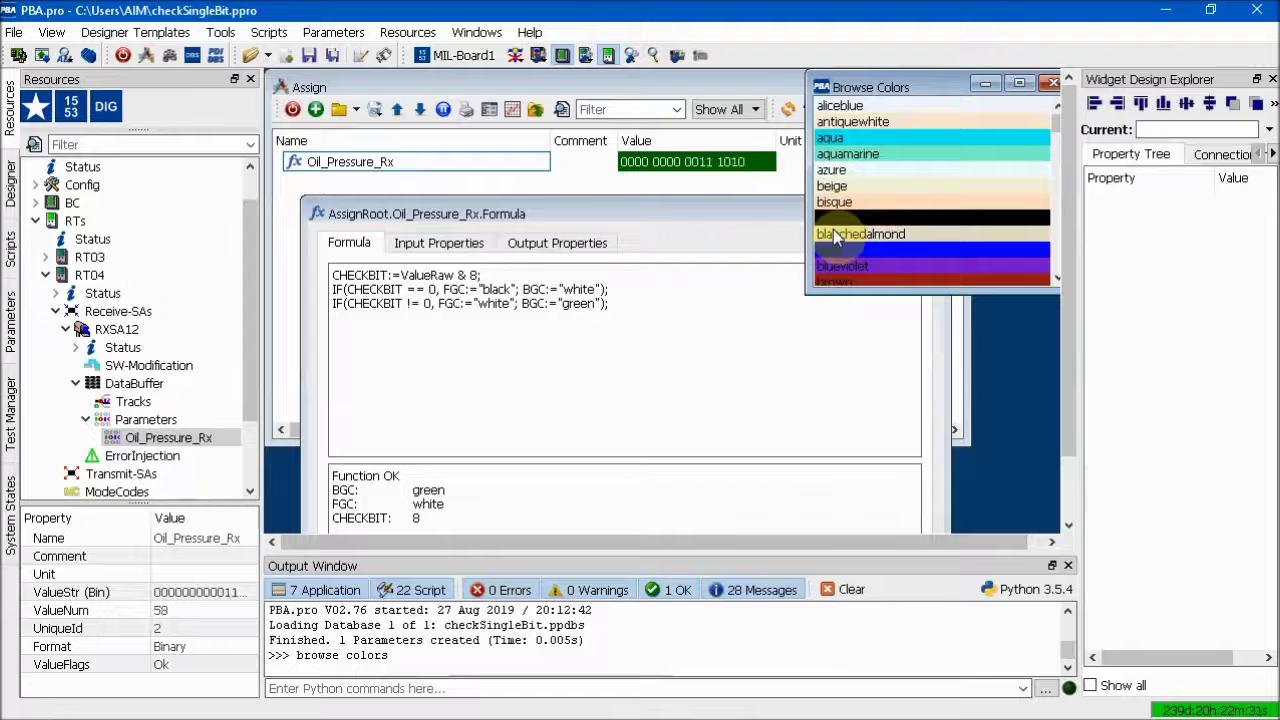
drag(938, 87, 852, 243)
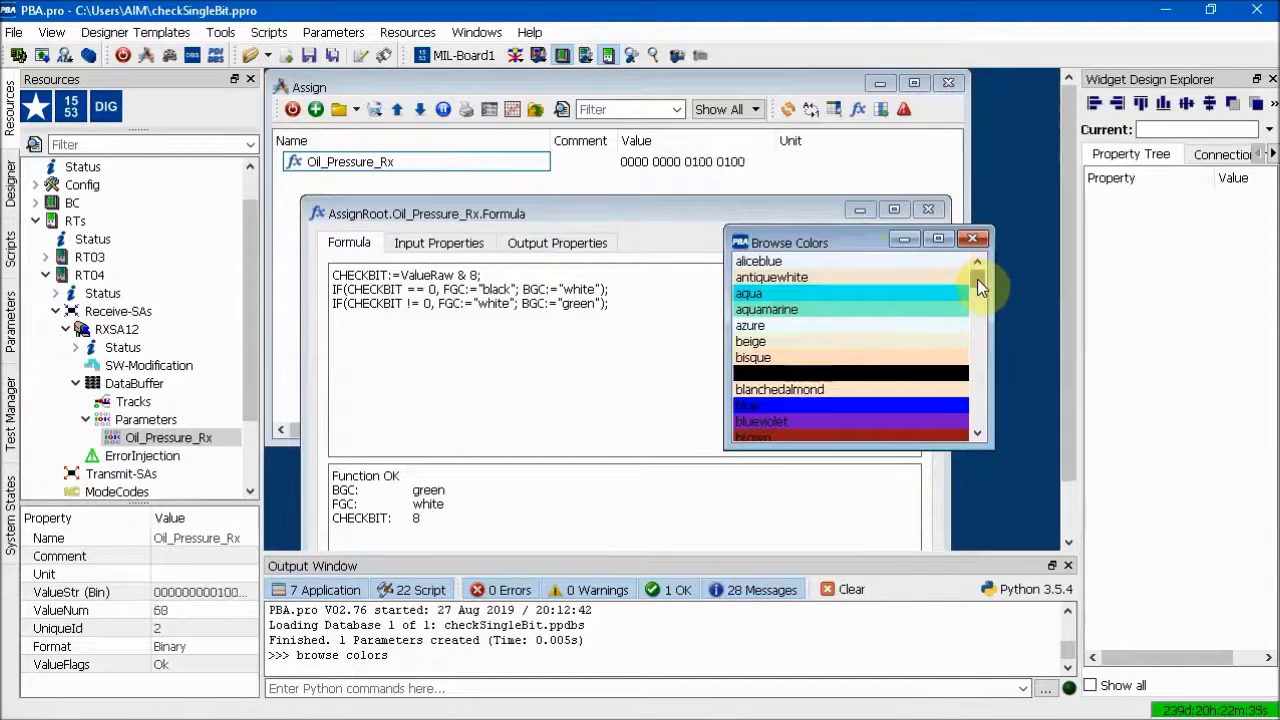
drag(977, 279, 978, 403)
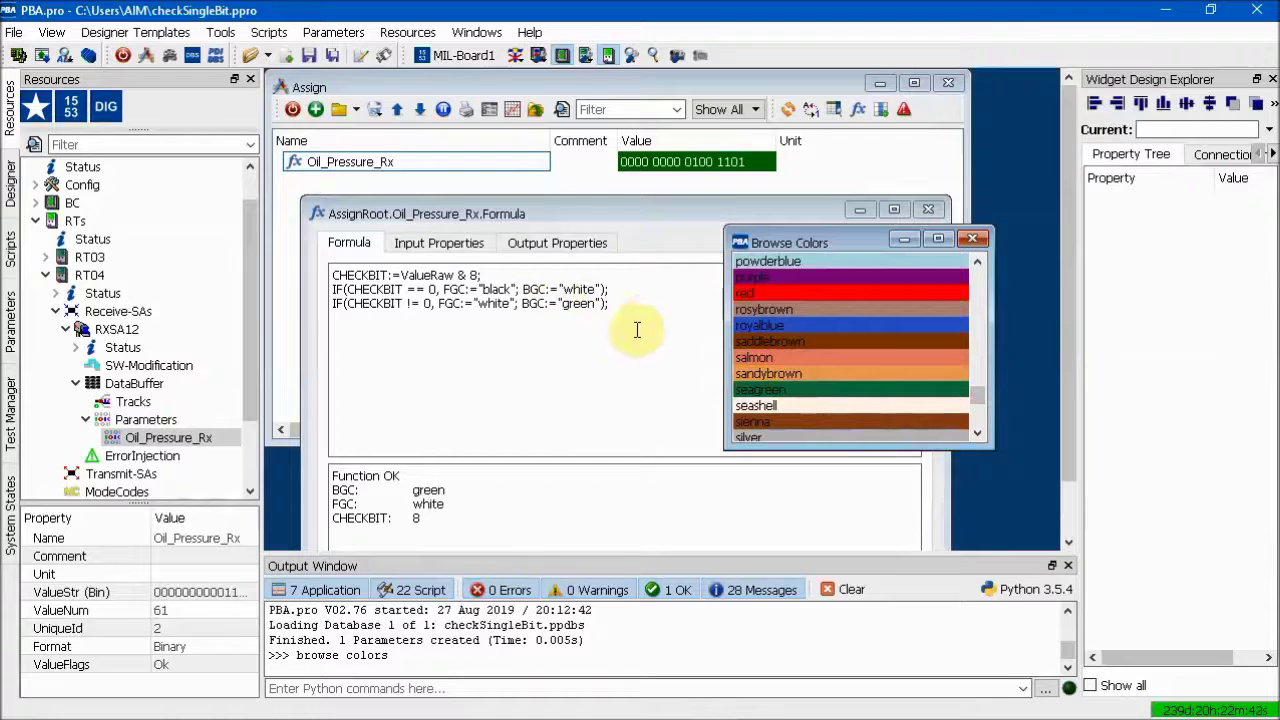
click(977, 241)
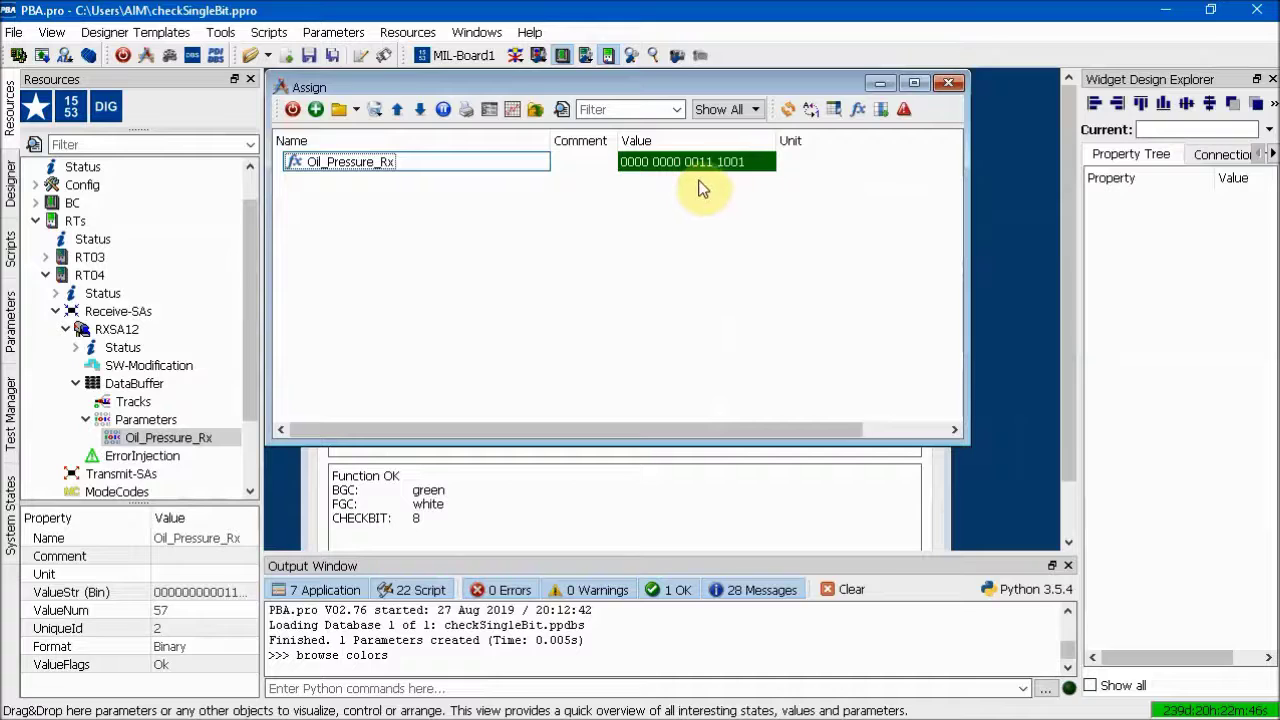